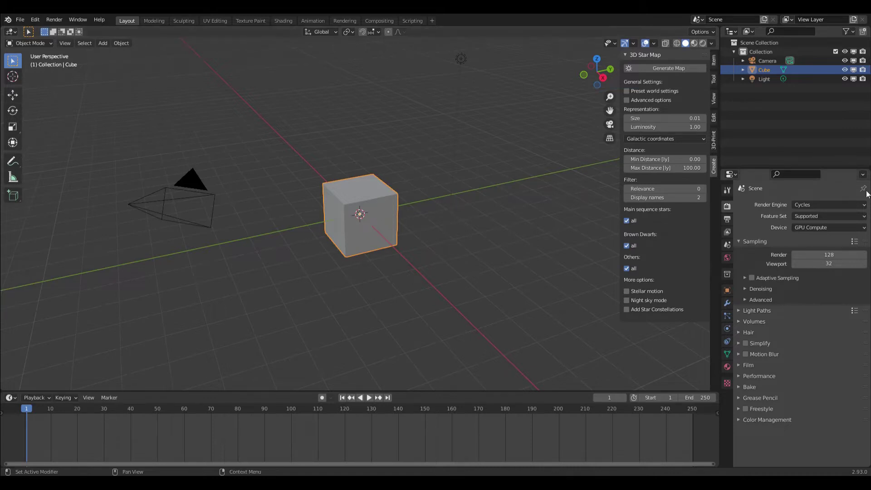
# Enable the advanced options of the 3D Star Map and set the temperature to 0.5
pyautogui.click(662, 138)
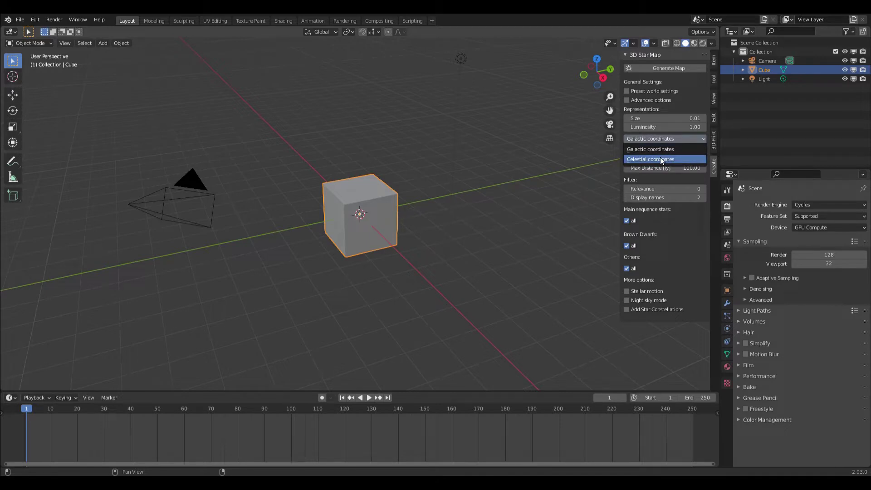
pyautogui.click(657, 100)
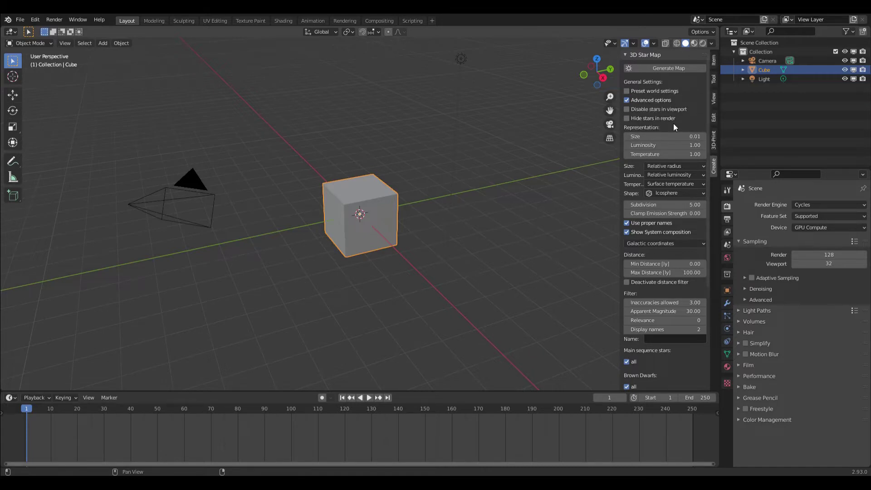
pyautogui.click(662, 156)
pyautogui.write('0.5')
pyautogui.press('Return')
# Delete all default scene objects, then generate the star map with preset world settings enabled
pyautogui.press('a')
pyautogui.press('x')
pyautogui.click(415, 209)
pyautogui.click(653, 91)
pyautogui.click(657, 68)
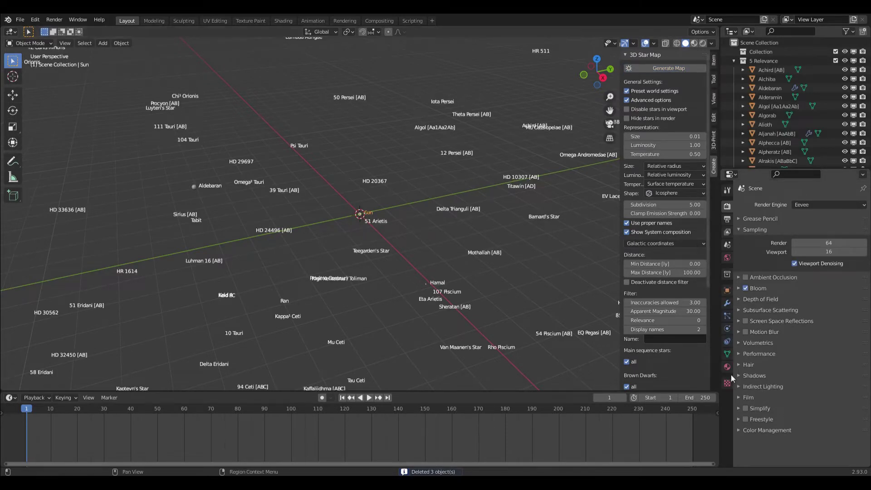
# Examine the Sun material's Blackbody color settings and preview the generated stars in rendered shading
pyautogui.click(727, 368)
pyautogui.click(742, 314)
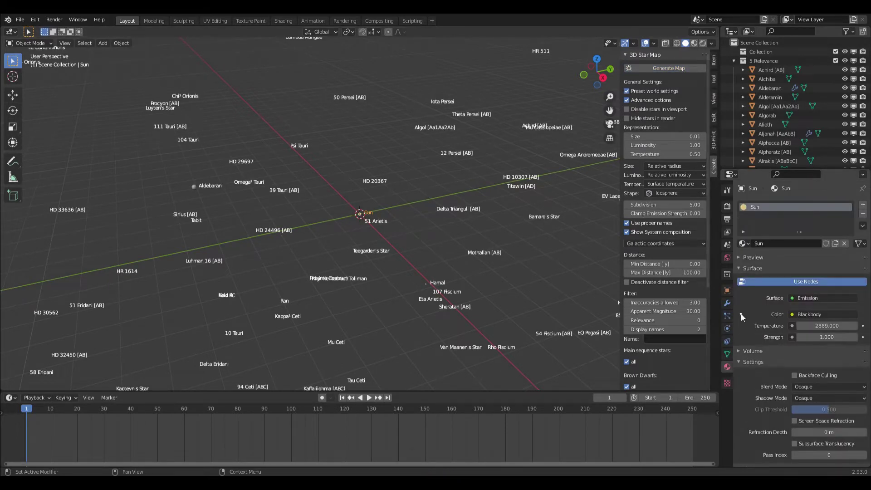
pyautogui.scroll(3, 332, 234)
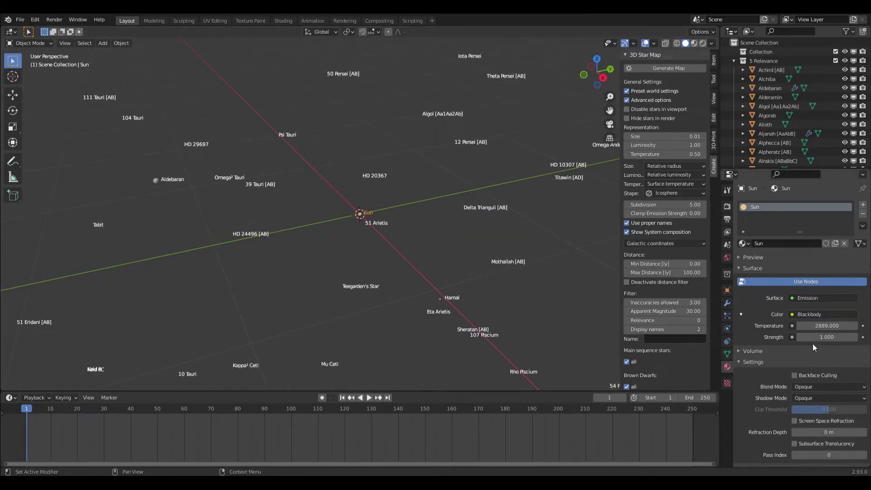
pyautogui.moveTo(393, 244); pyautogui.dragTo(470, 186, button='middle')
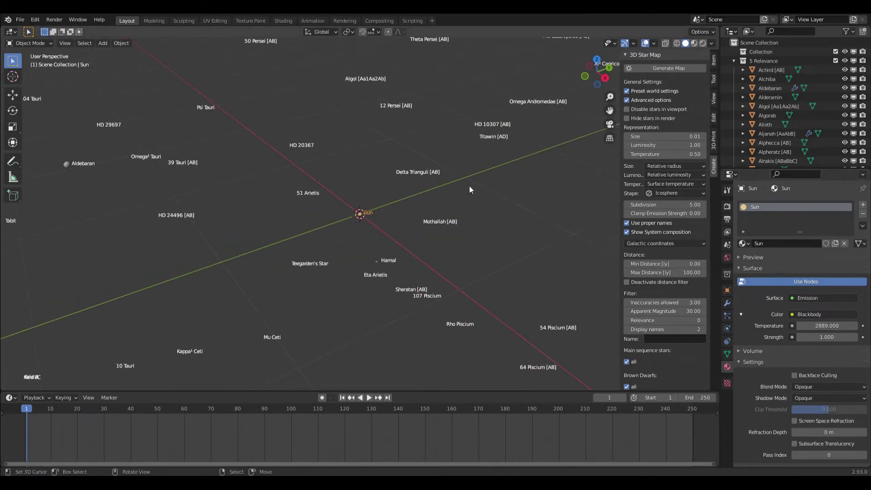
pyautogui.click(669, 68)
pyautogui.moveTo(379, 222); pyautogui.dragTo(364, 215, button='middle')
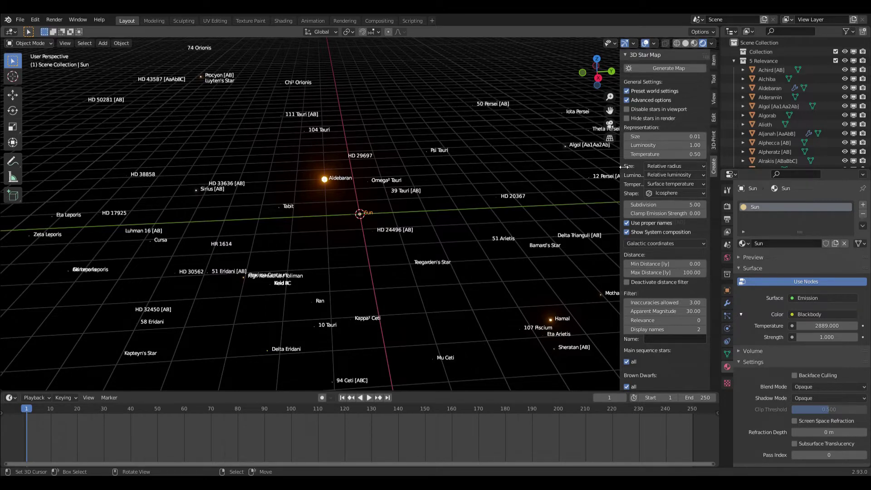
# Widen the star map settings slightly and review the options for what star size and luminosity represent
pyautogui.moveTo(622, 167); pyautogui.dragTo(612, 166)
pyautogui.click(672, 166)
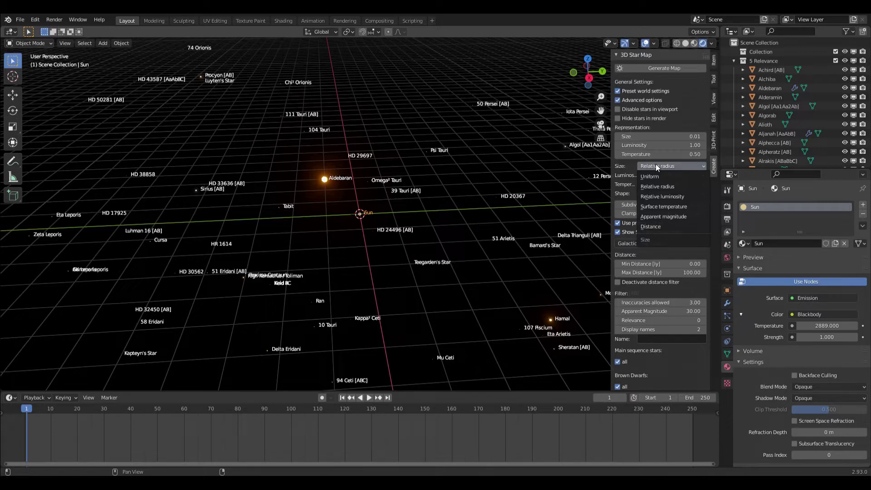
pyautogui.click(656, 165)
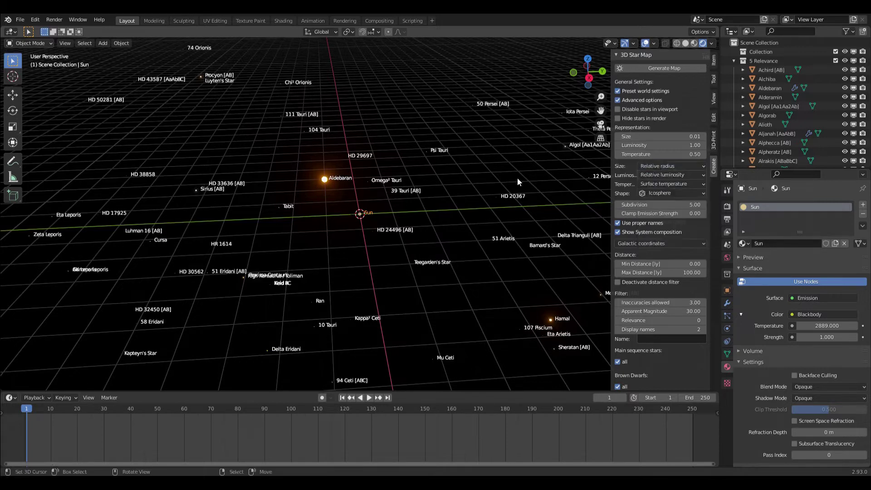
pyautogui.click(650, 175)
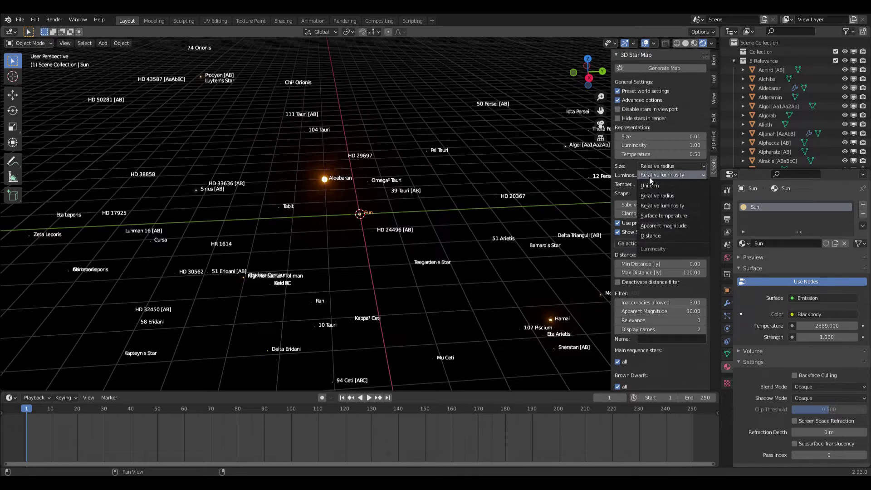
pyautogui.scroll(-8, 697, 324)
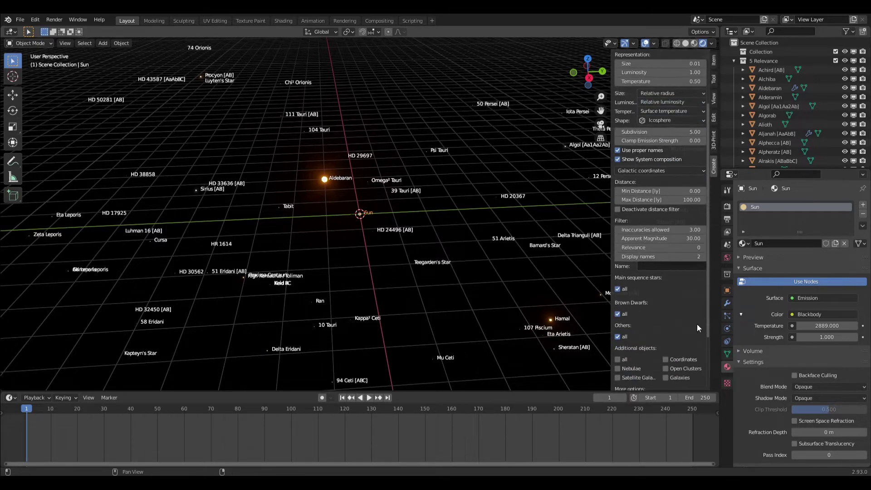
pyautogui.scroll(8, 671, 351)
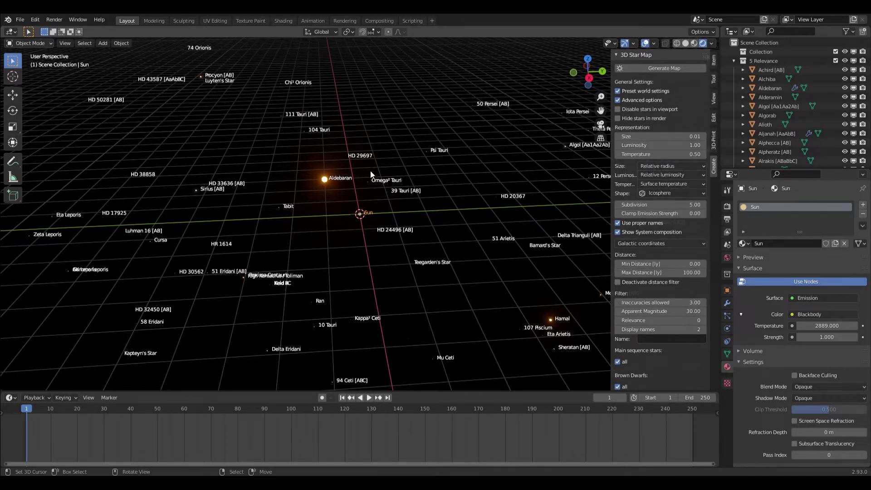
# Delete all generated stars and set the temperature representation to Distance
pyautogui.click(665, 183)
pyautogui.press('a')
pyautogui.press('x')
pyautogui.click(451, 211)
pyautogui.click(665, 183)
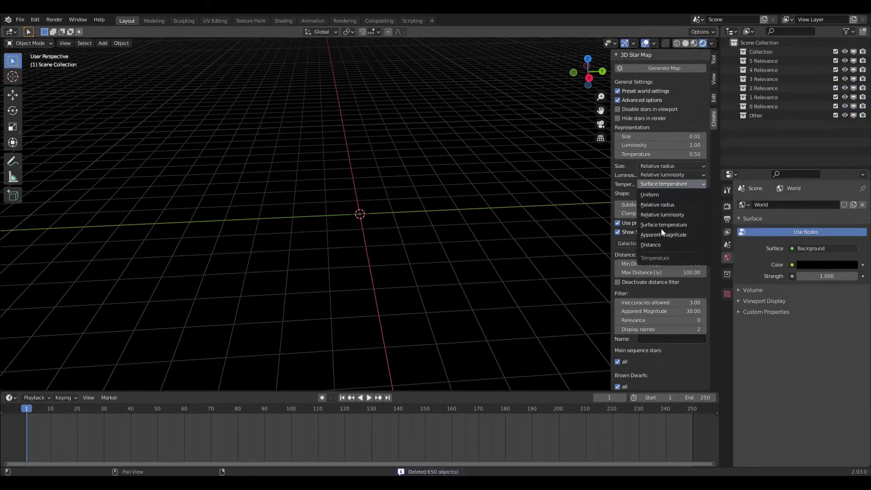
pyautogui.click(656, 245)
# Set the maximum distance to 500 light years and generate the star map
pyautogui.click(666, 272)
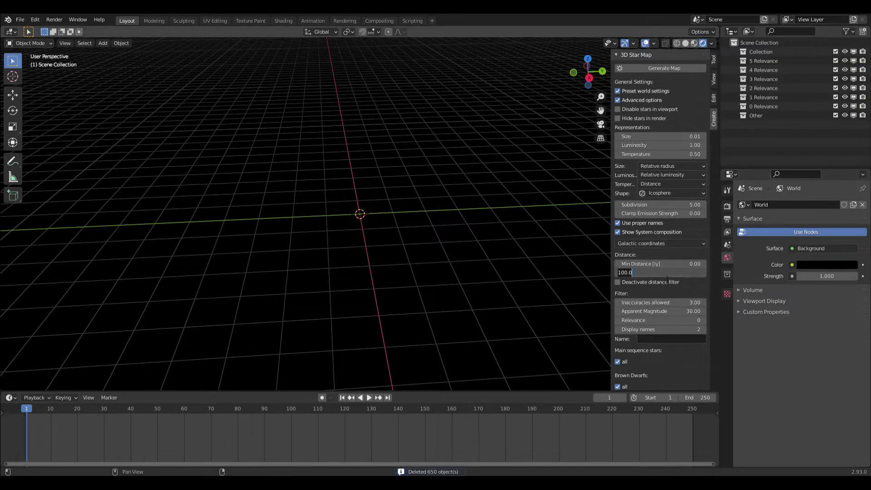
pyautogui.write('500')
pyautogui.press('Return')
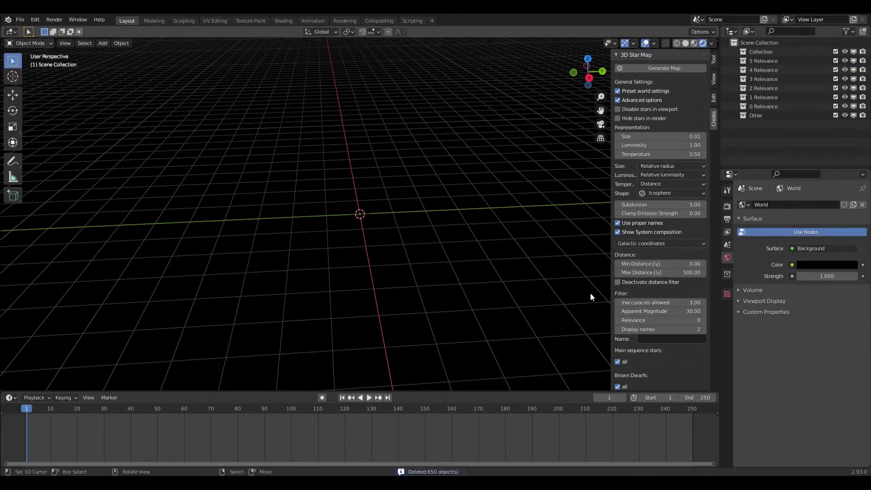
pyautogui.moveTo(404, 183); pyautogui.dragTo(455, 241, button='middle')
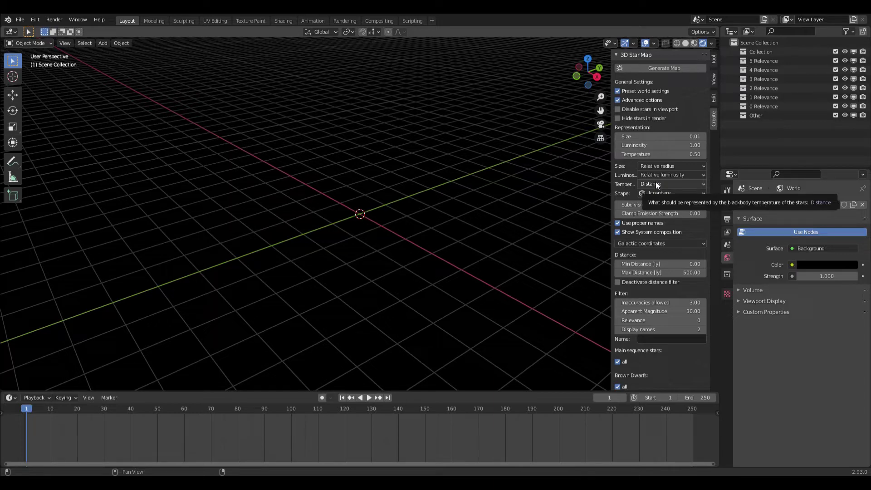
pyautogui.click(663, 68)
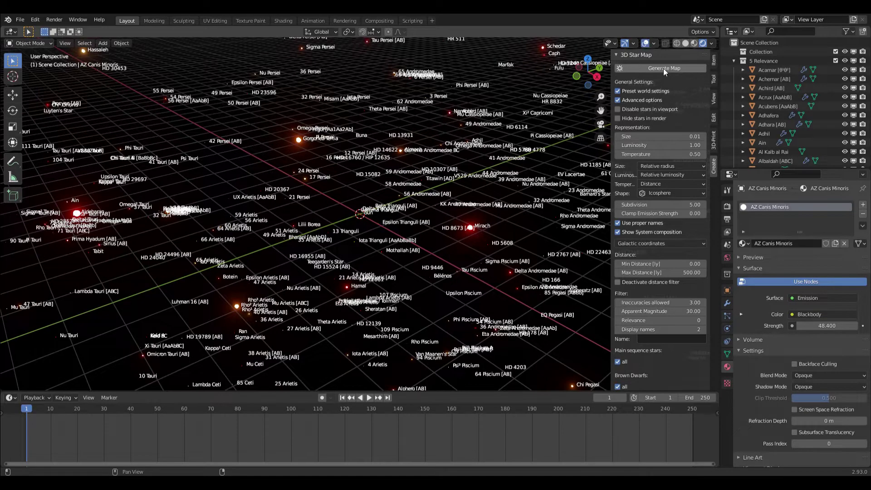
# Hide the viewport overlays and examine the distance-colored stars from near and far
pyautogui.click(644, 42)
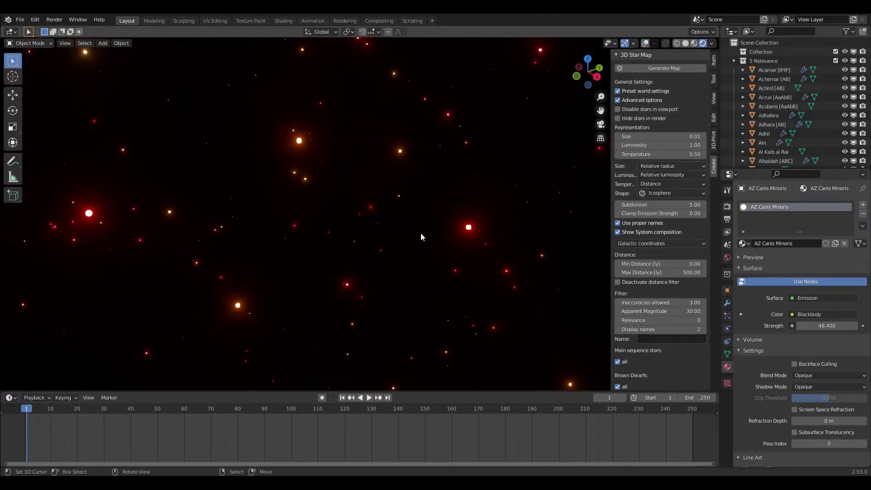
pyautogui.scroll(-10, 423, 234)
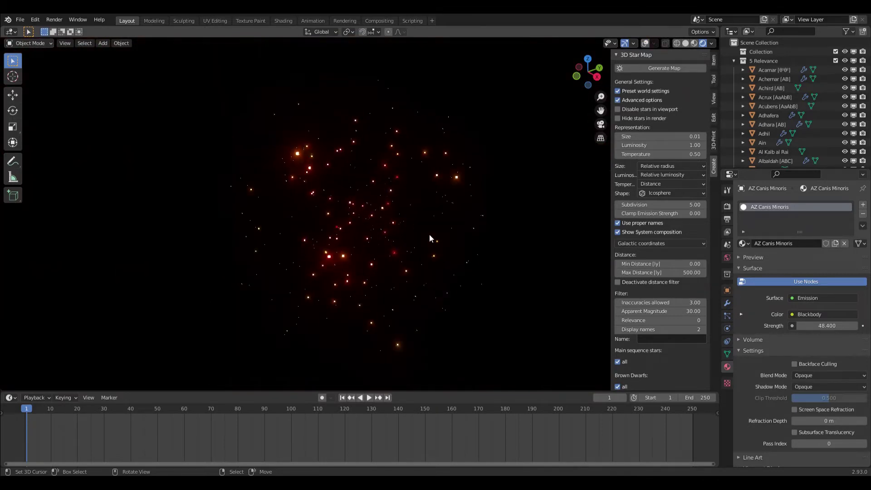
pyautogui.scroll(10, 372, 254)
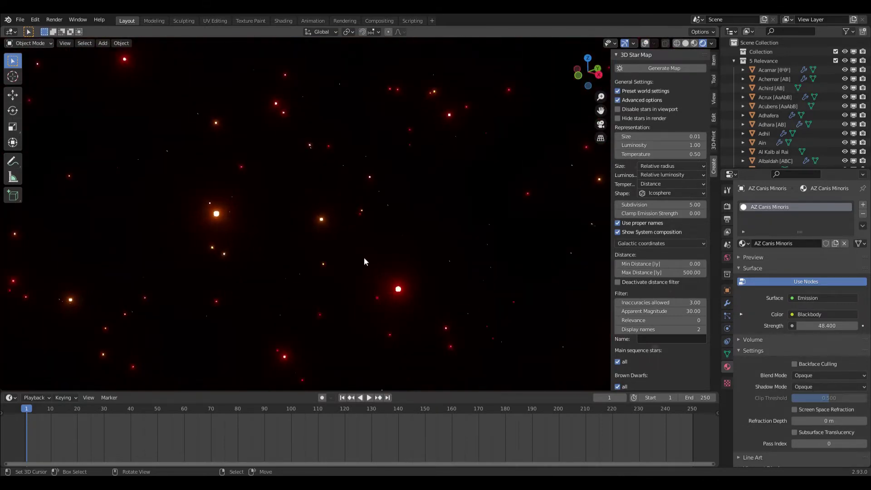
pyautogui.moveTo(366, 263); pyautogui.dragTo(268, 247, button='middle')
pyautogui.scroll(-9, 258, 256)
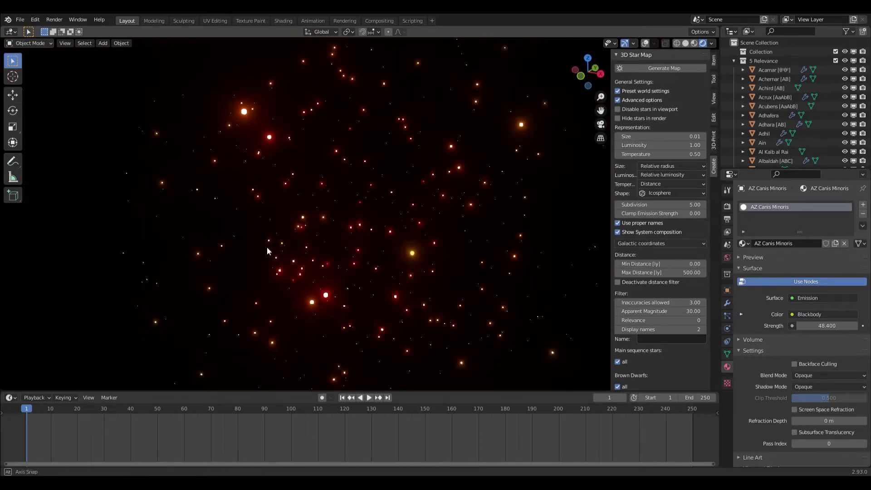
pyautogui.click(148, 200)
pyautogui.scroll(-2, 320, 217)
pyautogui.scroll(-5, 406, 235)
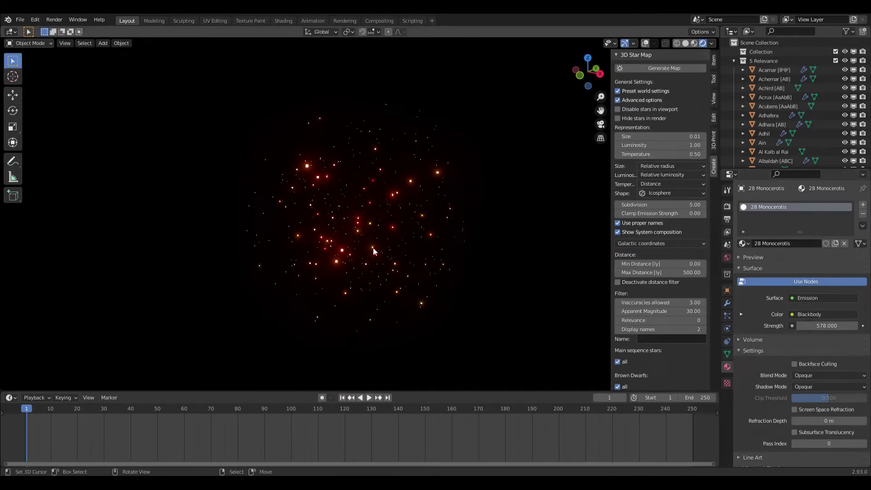
pyautogui.scroll(6, 424, 224)
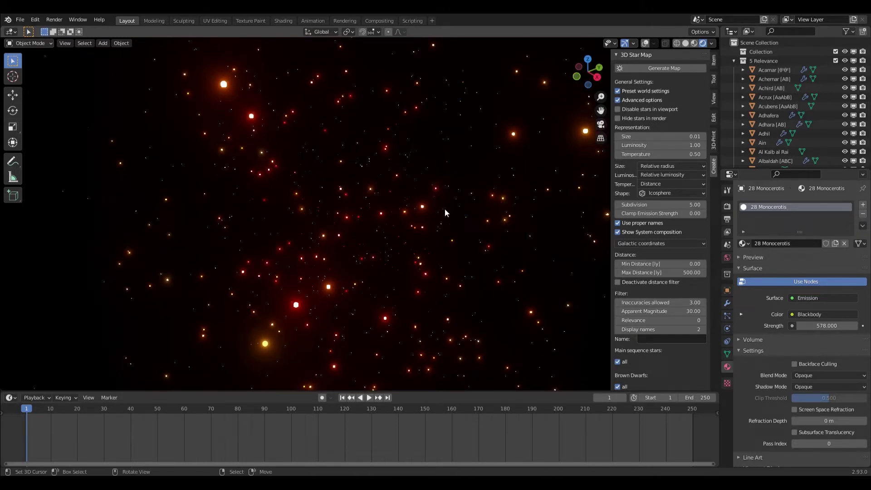
pyautogui.scroll(5, 454, 199)
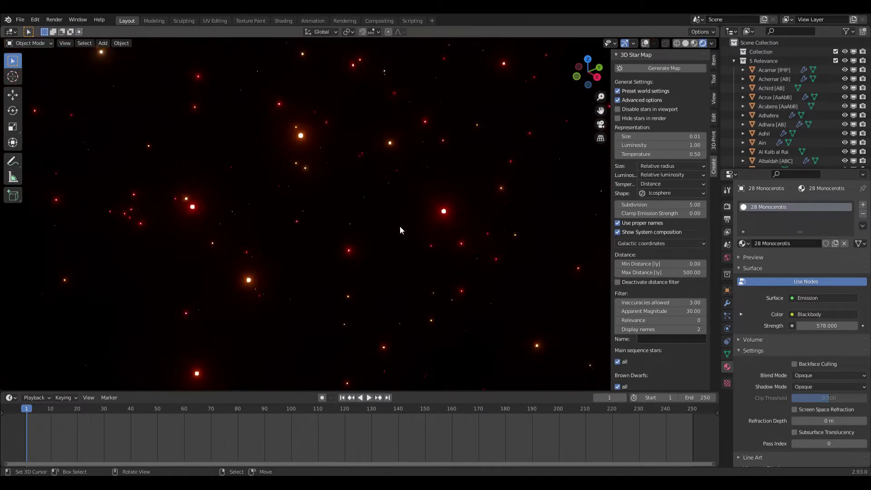
pyautogui.moveTo(431, 240); pyautogui.dragTo(399, 250, button='middle')
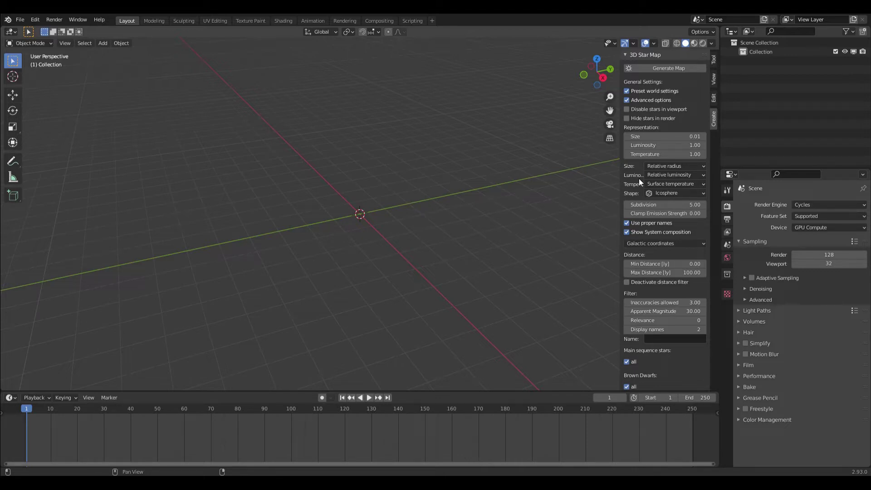
# Set the star shape to Empty and generate the star map
pyautogui.click(663, 193)
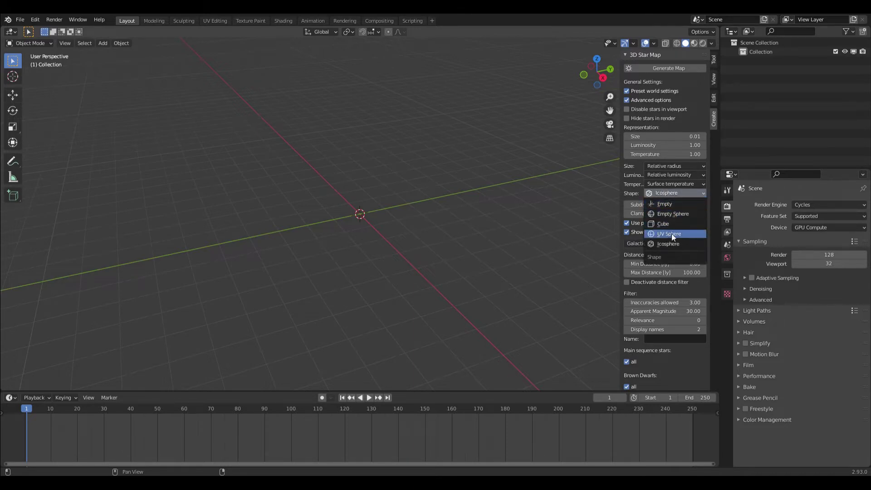
pyautogui.click(667, 205)
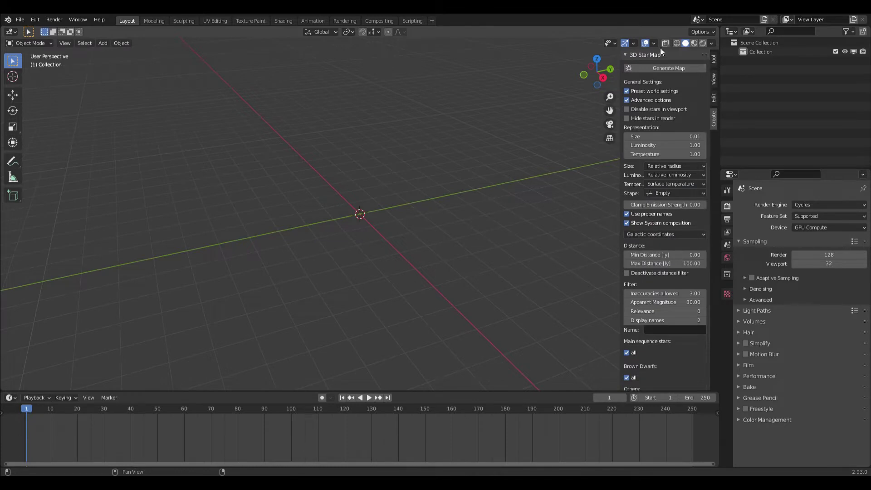
pyautogui.click(658, 68)
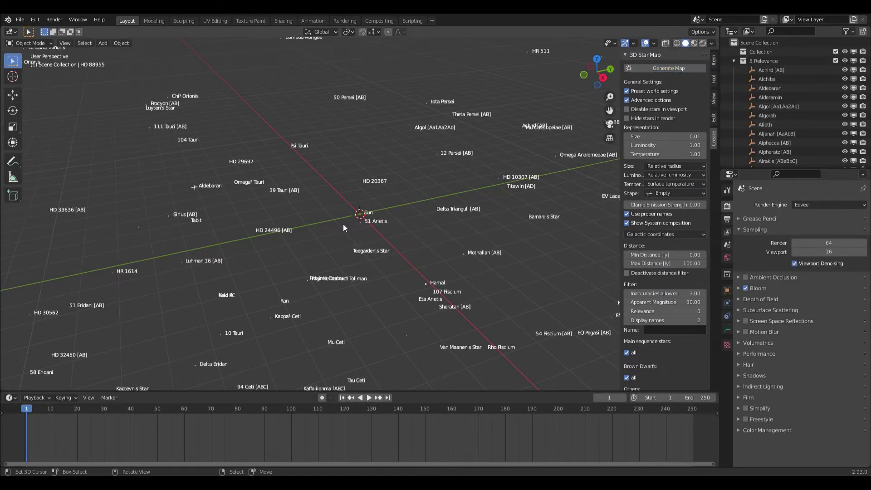
pyautogui.moveTo(345, 246); pyautogui.dragTo(425, 245, button='middle')
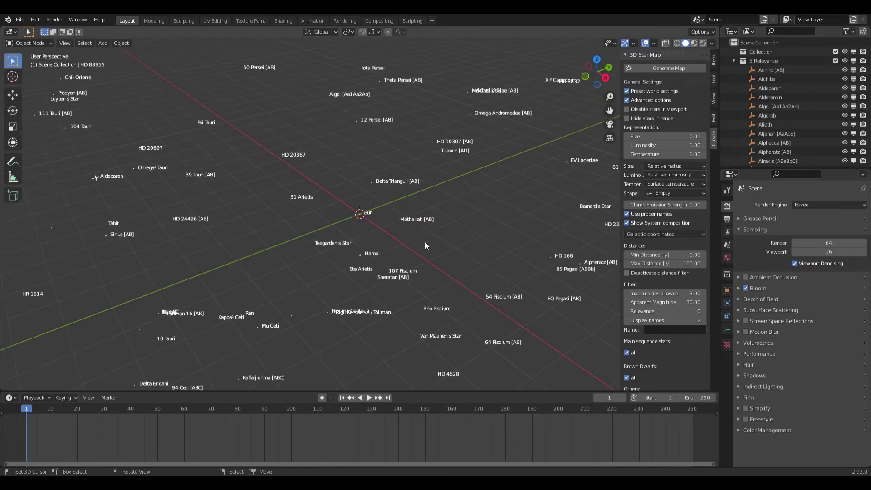
# Delete all the empties and regenerate the star map with Cube as the star shape
pyautogui.press('a')
pyautogui.press('x')
pyautogui.click(425, 241)
pyautogui.click(676, 193)
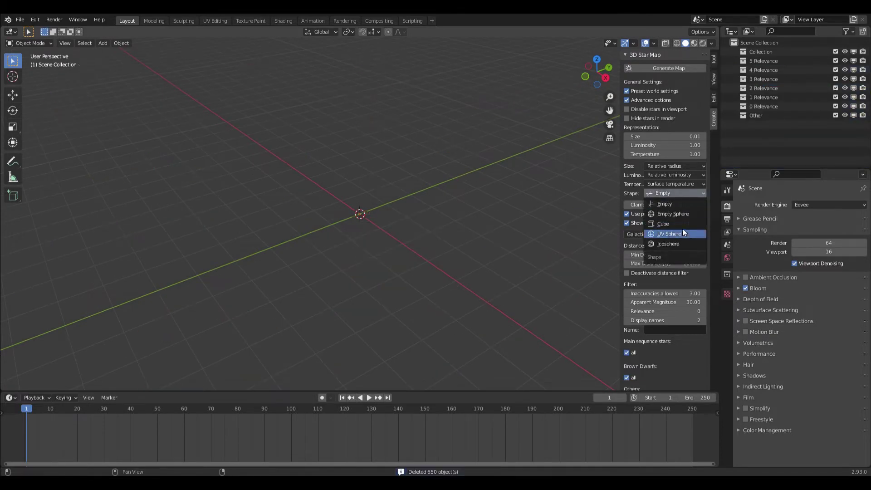
pyautogui.click(663, 224)
pyautogui.click(668, 69)
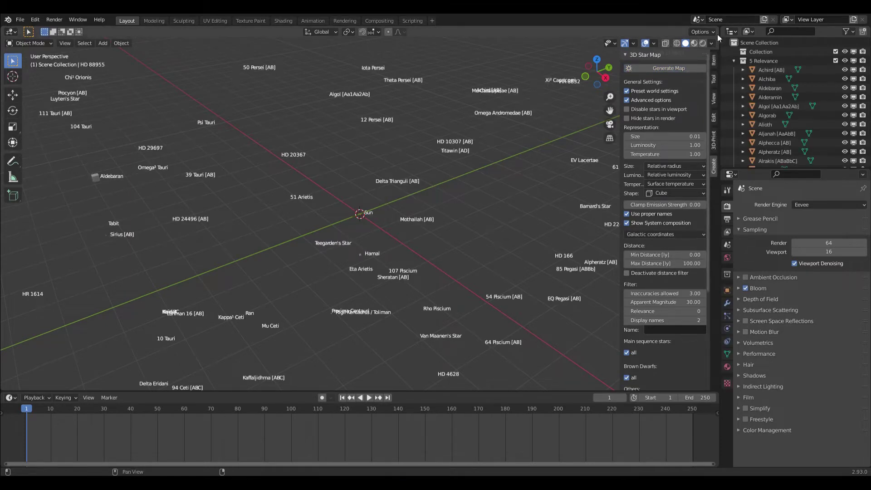
# Switch the viewport to rendered shading and inspect the cube-shaped Sun up close
pyautogui.click(703, 43)
pyautogui.scroll(15, 295, 315)
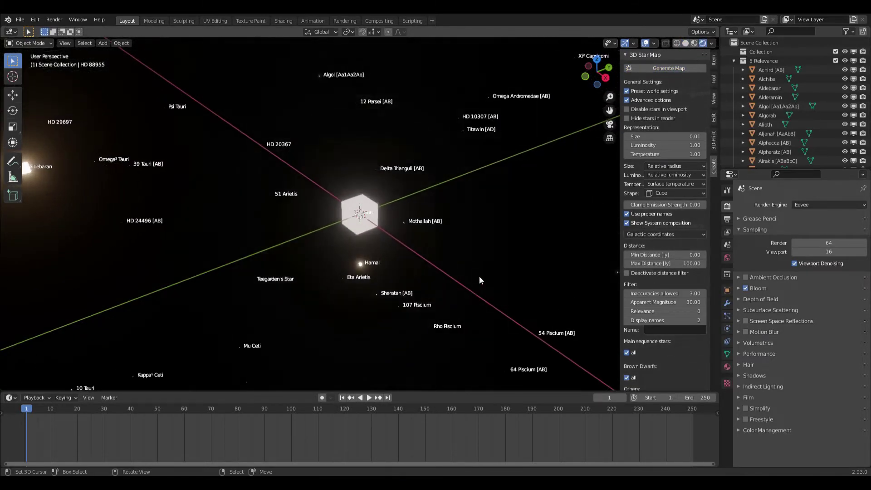
pyautogui.moveTo(479, 276); pyautogui.dragTo(411, 261, button='middle')
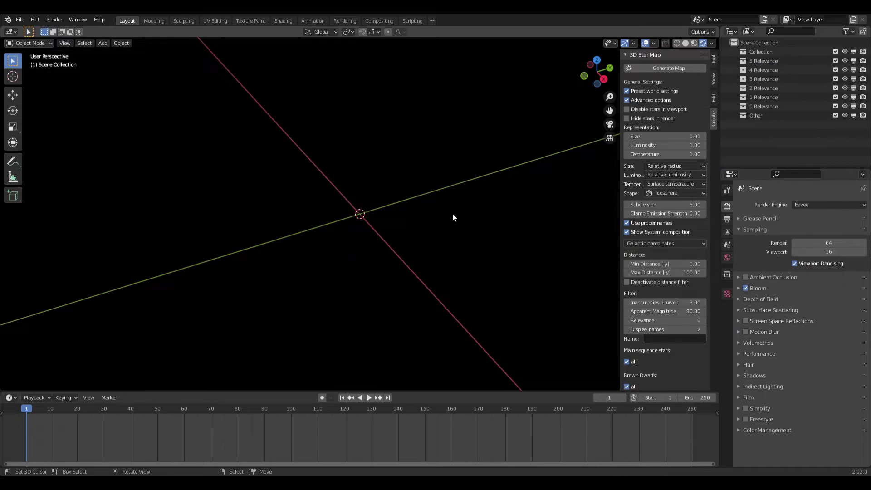
# Toggle the advanced options off and on, and try deactivating the distance filter
pyautogui.click(647, 100)
pyautogui.click(647, 100)
pyautogui.click(649, 282)
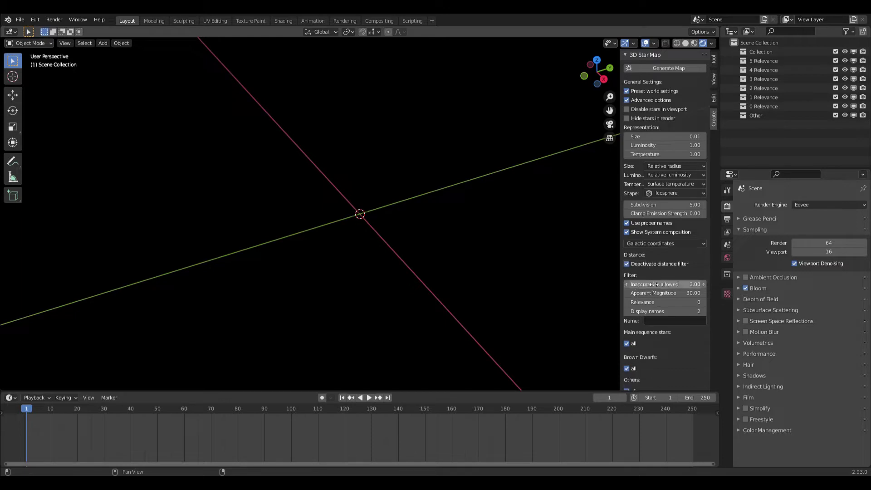
pyautogui.click(644, 264)
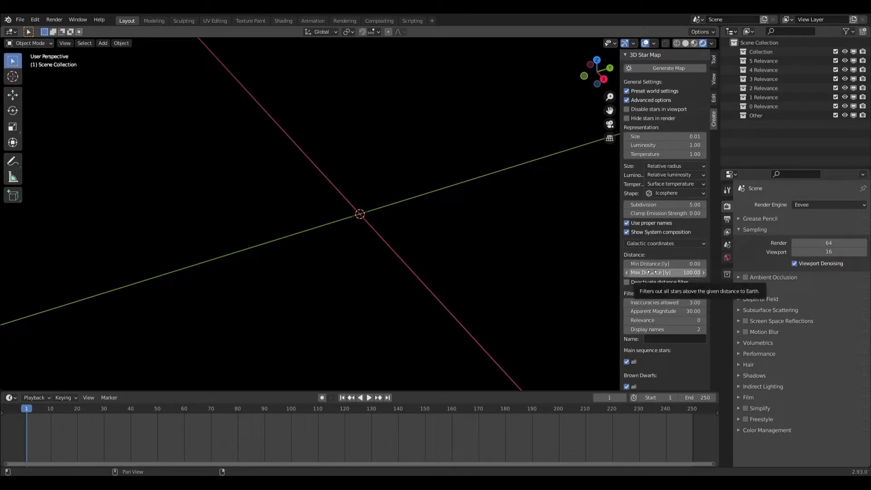
pyautogui.click(654, 273)
pyautogui.write('1')
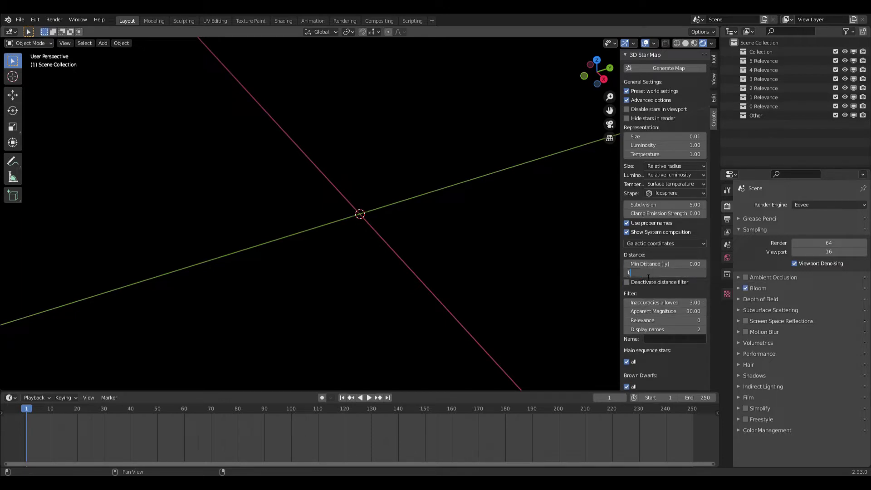
pyautogui.write('000000000000')
pyautogui.press('Return')
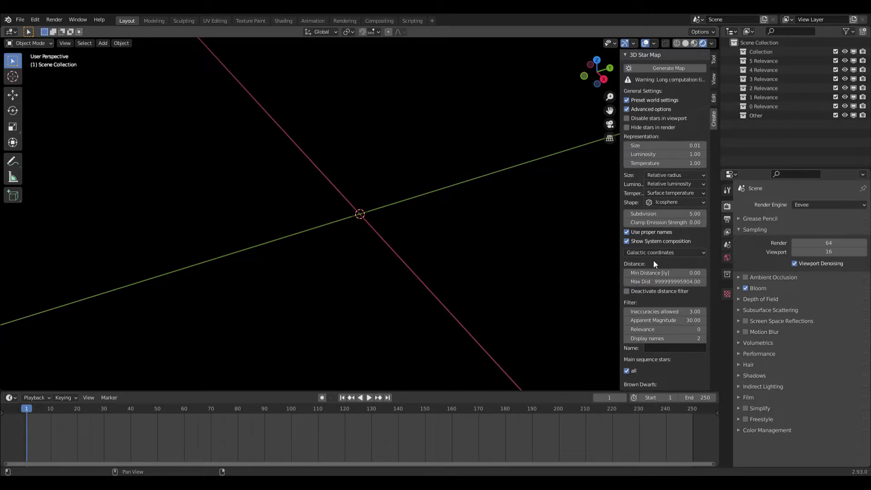
pyautogui.click(653, 291)
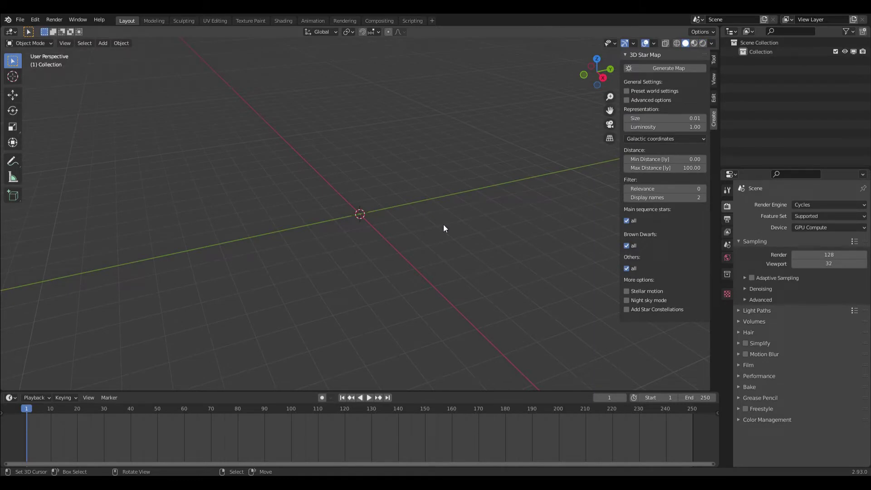
# Switch the star map to celestial coordinates and enable Earth rotation
pyautogui.click(656, 138)
pyautogui.click(656, 159)
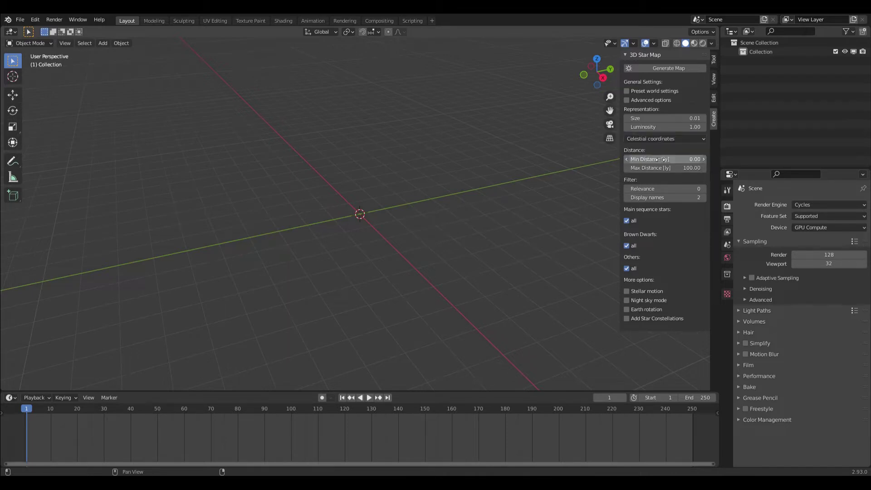
pyautogui.click(646, 310)
# Set the Earth rotation date to 8, 12, 2021 and the local time's hour to 3
pyautogui.scroll(-2, 659, 301)
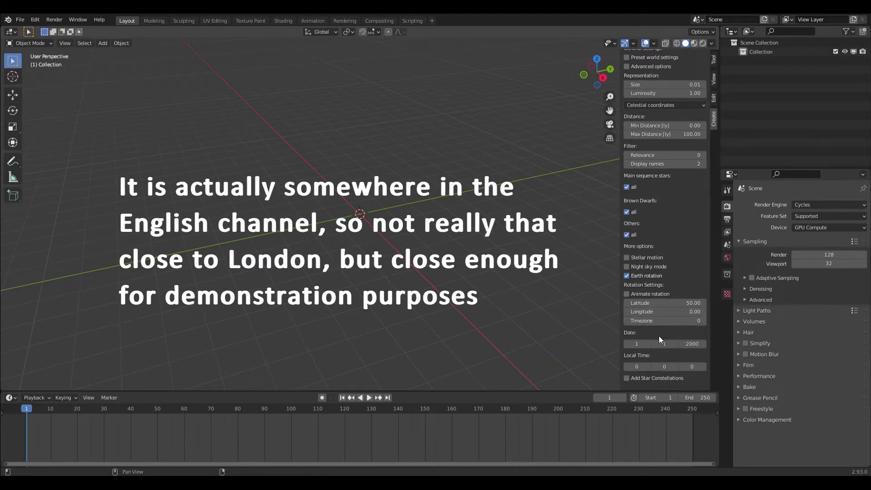
pyautogui.click(648, 344)
pyautogui.write('8')
pyautogui.press('Tab')
pyautogui.write('12')
pyautogui.press('Tab')
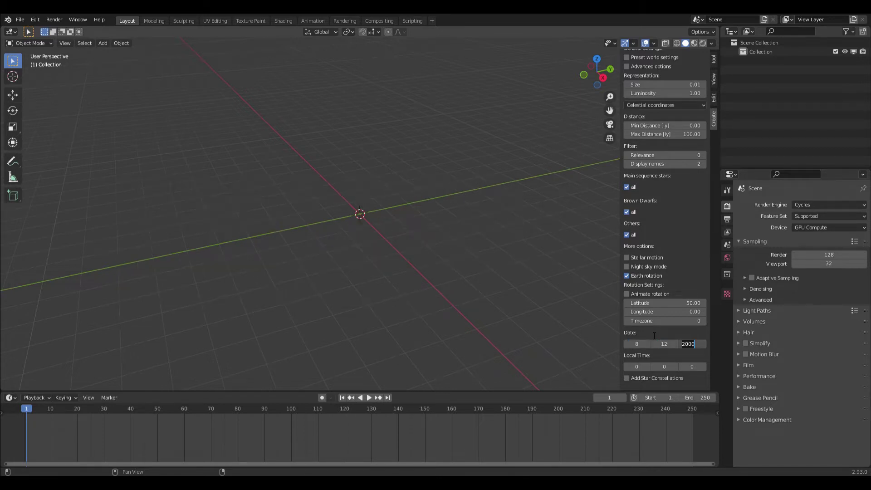
pyautogui.write('2021')
pyautogui.press('Return')
pyautogui.click(644, 368)
pyautogui.moveTo(636, 369); pyautogui.dragTo(641, 366)
pyautogui.moveTo(641, 367); pyautogui.dragTo(647, 367)
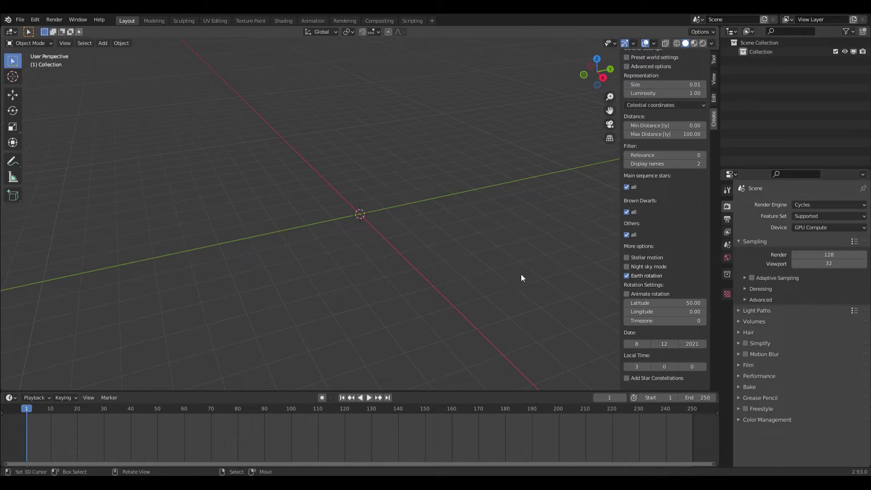
# Generate the star map in Night sky mode with advanced options enabled and the star size set to Uniform
pyautogui.scroll(3, 670, 343)
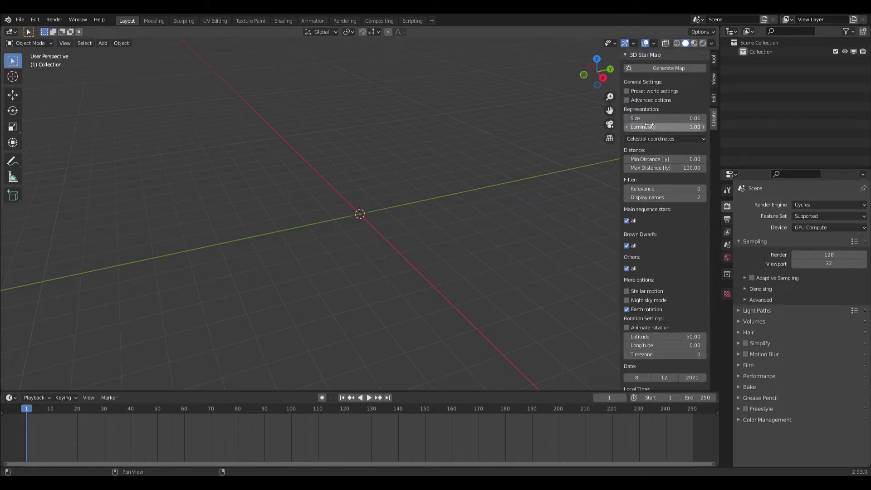
pyautogui.click(644, 300)
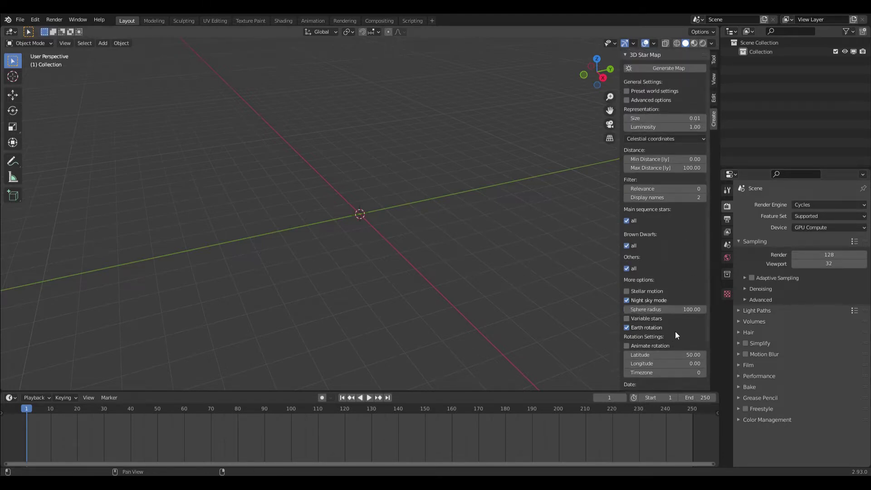
pyautogui.click(651, 100)
pyautogui.click(662, 167)
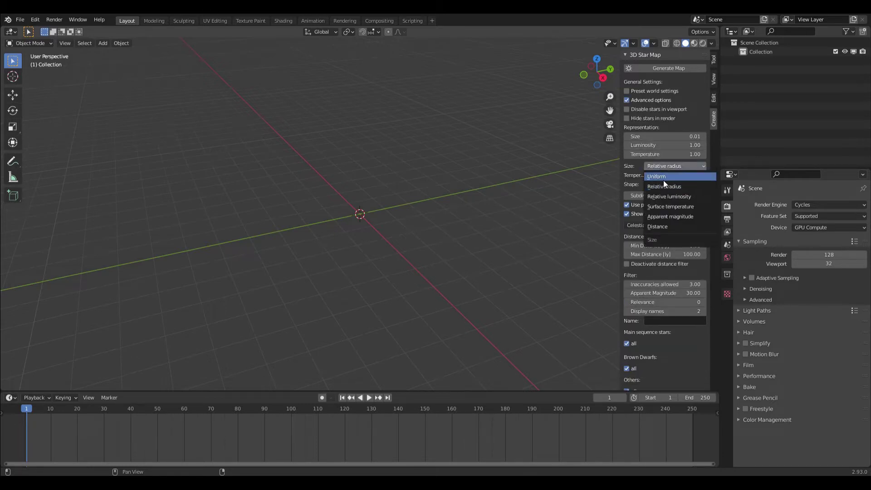
pyautogui.click(663, 178)
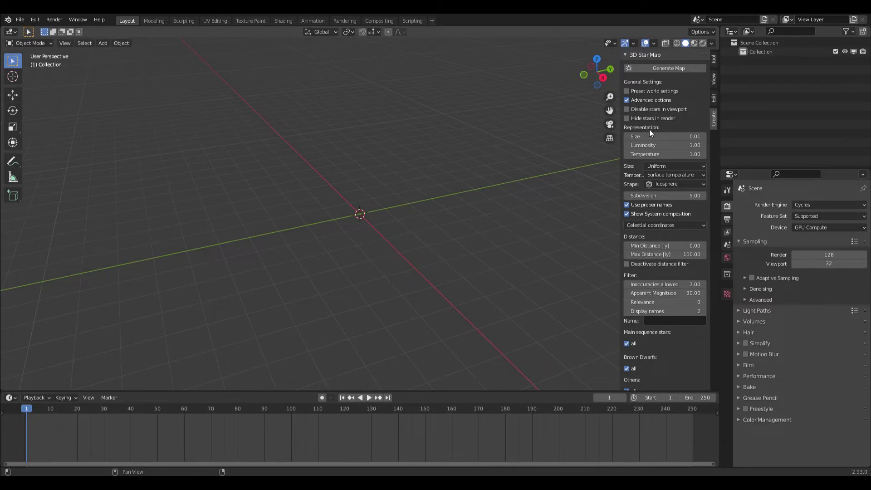
pyautogui.click(660, 69)
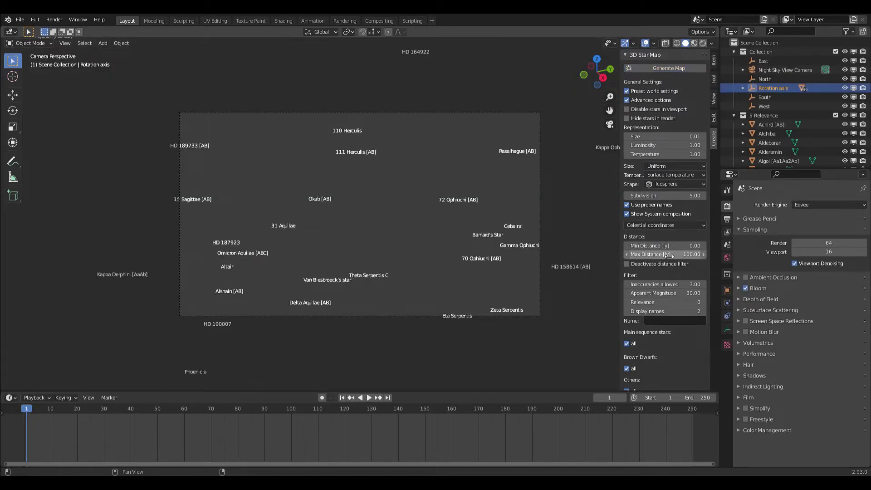
# Examine the rotation axis and compass direction empties at the map's center, and review the rotation settings
pyautogui.moveTo(276, 179); pyautogui.dragTo(361, 226, button='middle')
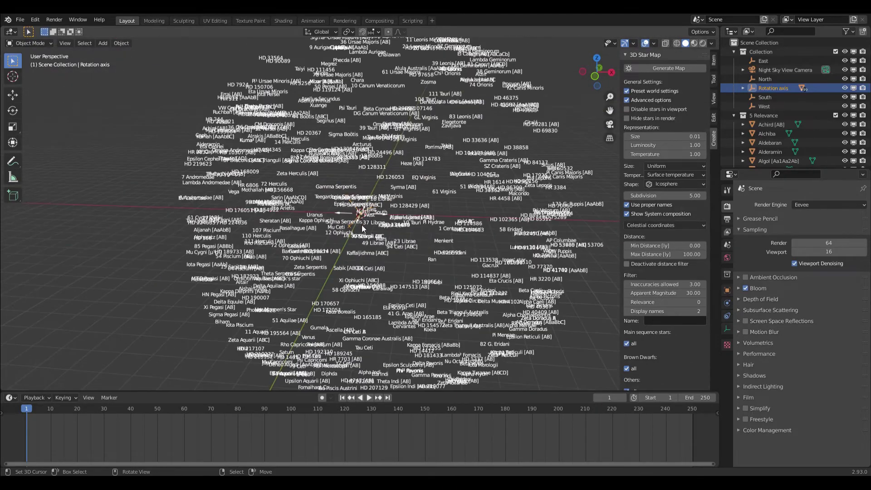
pyautogui.moveTo(454, 224); pyautogui.dragTo(426, 242, button='middle')
pyautogui.scroll(8, 425, 241)
pyautogui.moveTo(493, 220); pyautogui.dragTo(458, 219, button='middle')
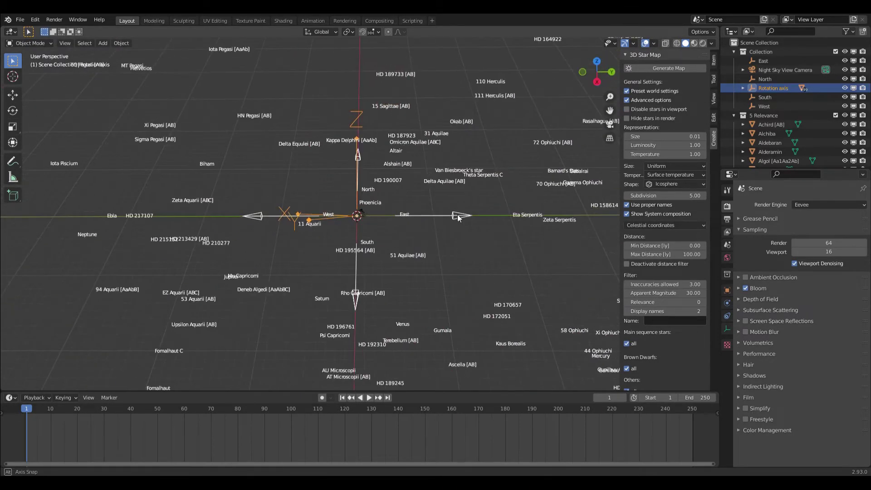
pyautogui.moveTo(359, 170); pyautogui.dragTo(390, 165, button='middle')
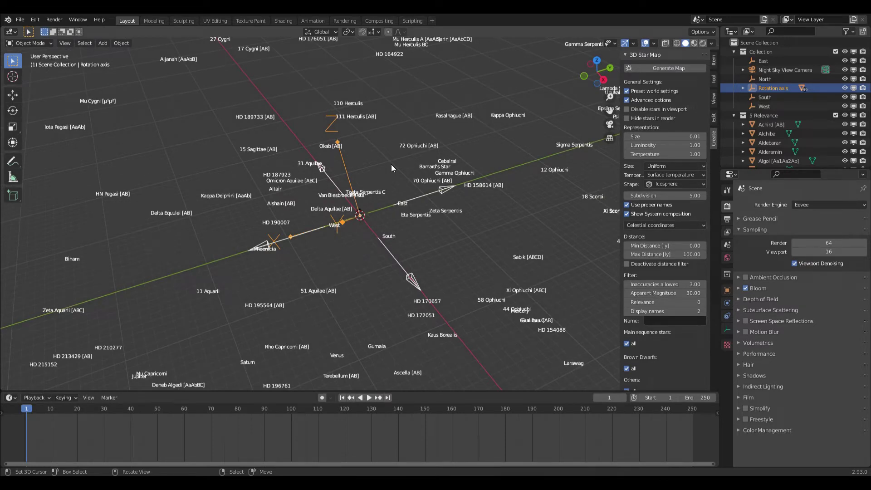
pyautogui.scroll(-12, 653, 299)
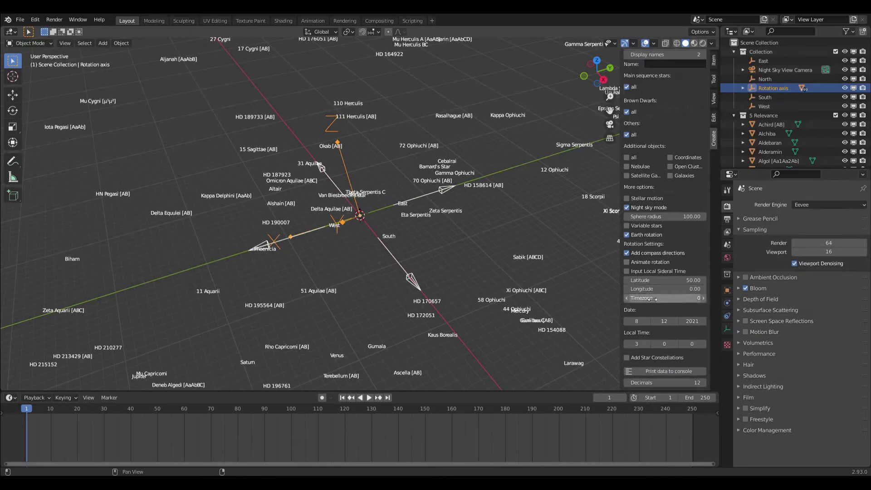
# Add a plane mesh at the map's center and scale it by 1000 as the ground
pyautogui.moveTo(287, 273); pyautogui.dragTo(416, 230, button='middle')
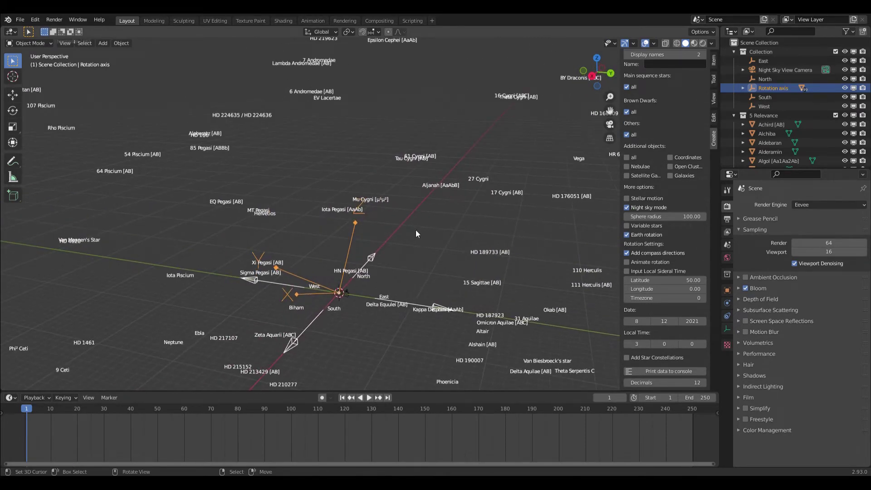
pyautogui.hotkey('shift', 'a')
pyautogui.moveTo(228, 189)
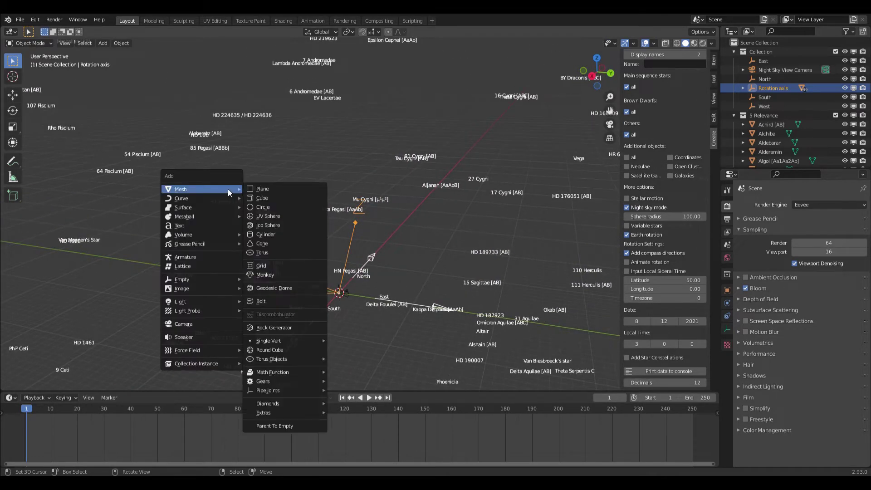
pyautogui.click(296, 186)
pyautogui.write('s1000')
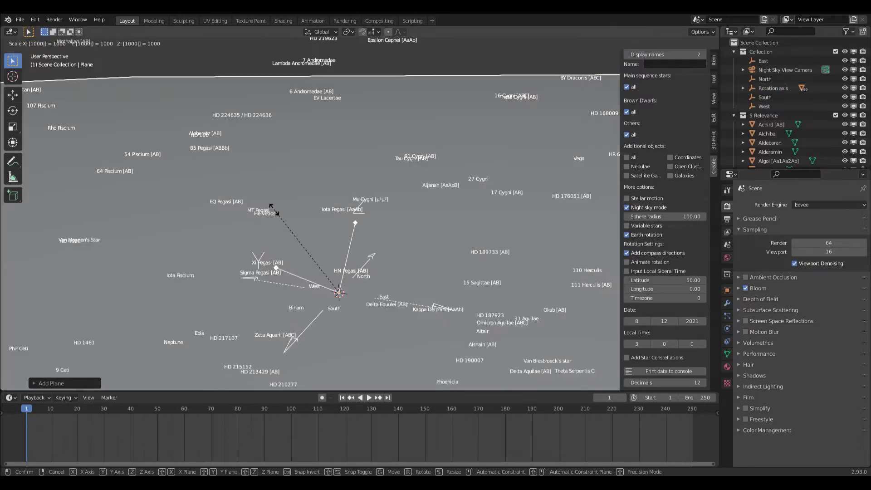
pyautogui.press('Return')
# Switch the viewport to rendered shading and hide the overlays to view the night sky above the plane
pyautogui.scroll(-3, 284, 242)
pyautogui.click(703, 44)
pyautogui.moveTo(333, 284); pyautogui.dragTo(349, 278, button='middle')
pyautogui.scroll(5, 348, 277)
pyautogui.moveTo(429, 249); pyautogui.dragTo(432, 166, button='middle')
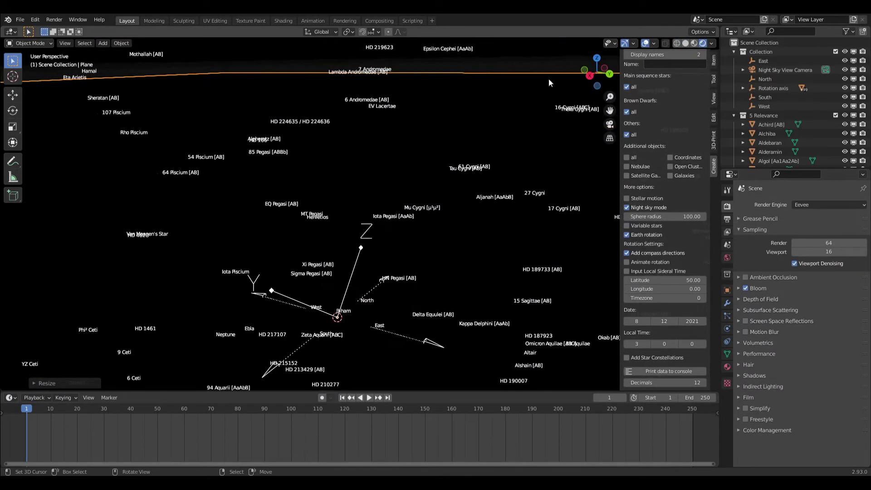
pyautogui.click(646, 44)
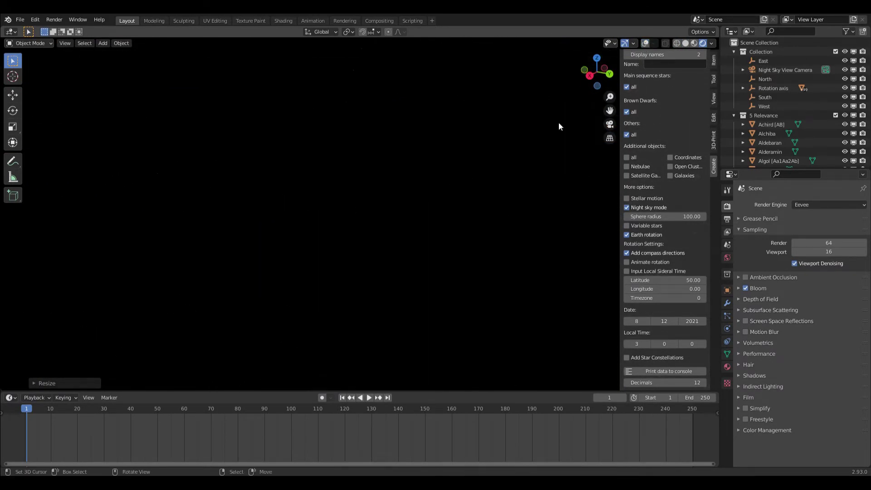
pyautogui.moveTo(441, 154); pyautogui.dragTo(469, 124, button='middle')
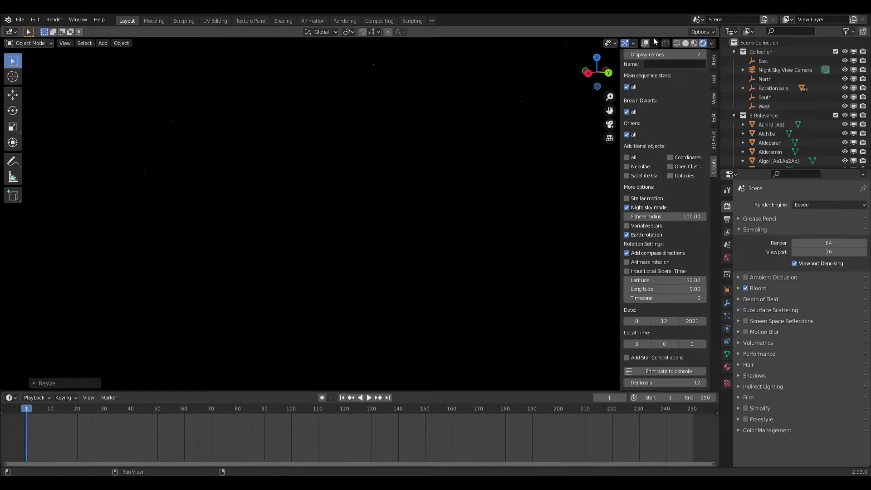
pyautogui.scroll(6, 647, 208)
pyautogui.scroll(6, 647, 206)
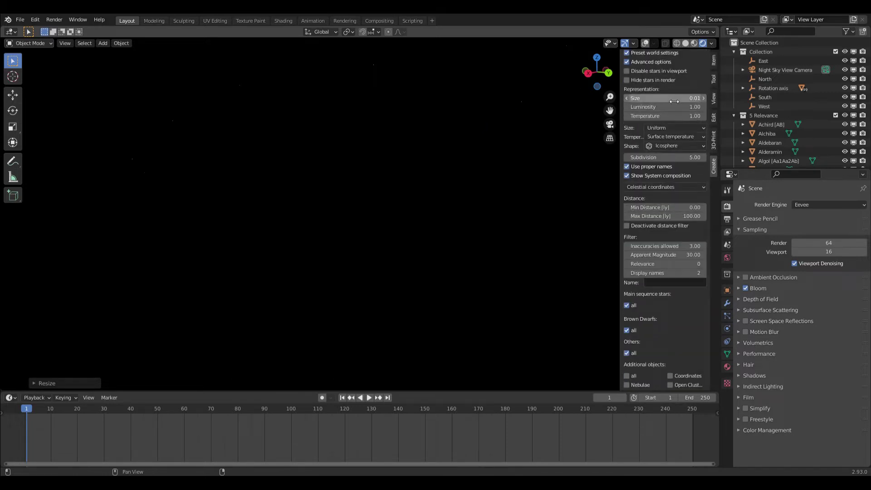
# Show the overlays again, inspect the North and East compass empties, and review the compass directions setting
pyautogui.click(646, 43)
pyautogui.moveTo(360, 159); pyautogui.dragTo(445, 218, button='middle')
pyautogui.click(372, 223)
pyautogui.moveTo(400, 320); pyautogui.dragTo(397, 285, button='middle')
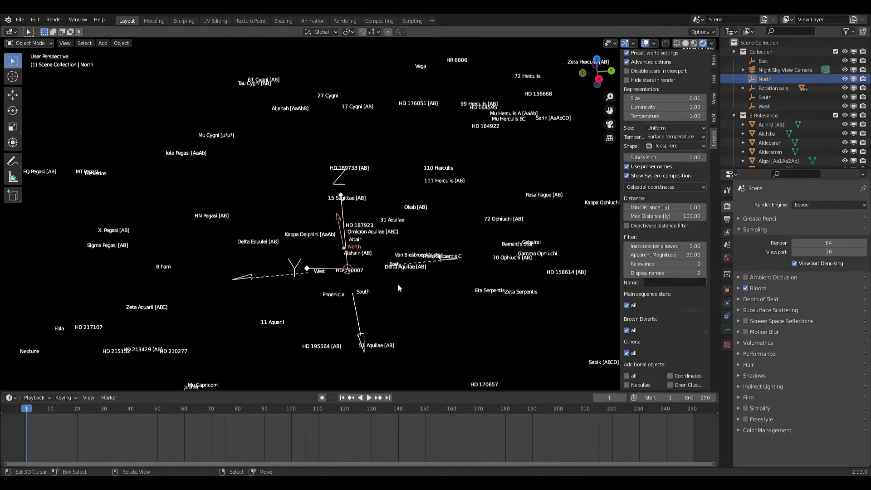
pyautogui.click(437, 257)
pyautogui.moveTo(436, 258); pyautogui.dragTo(454, 309, button='middle')
pyautogui.moveTo(358, 317); pyautogui.dragTo(381, 300, button='middle')
pyautogui.scroll(5, 657, 325)
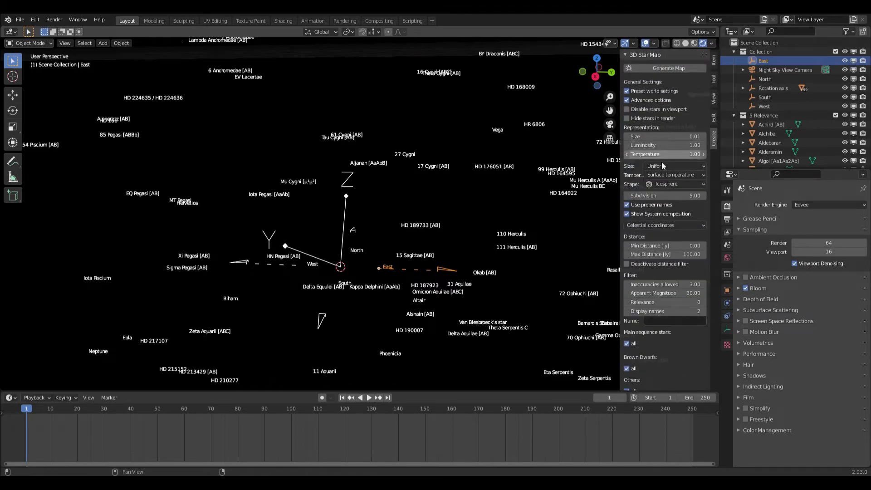
pyautogui.scroll(-10, 667, 272)
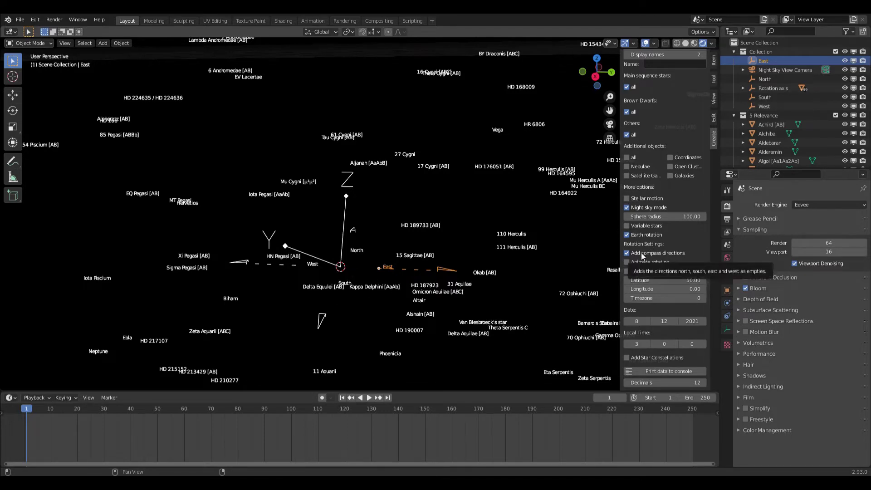
# Delete all objects of the generated night sky map, including the ground plane
pyautogui.scroll(-6, 432, 219)
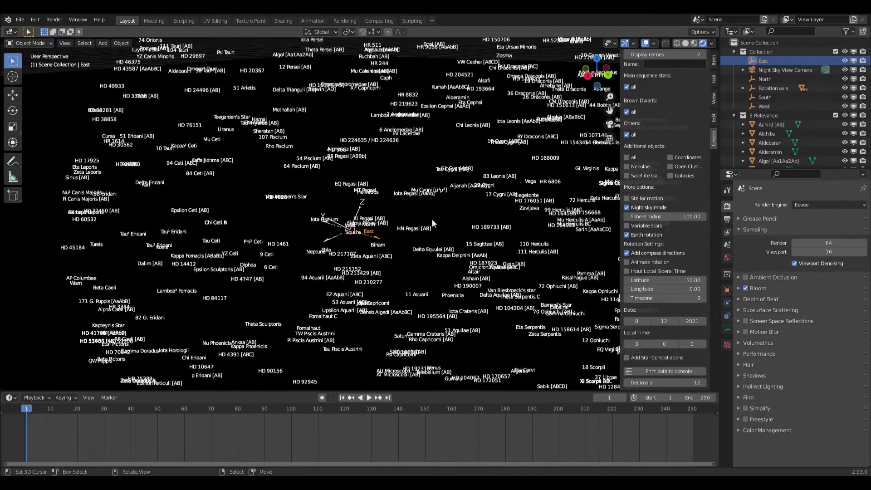
pyautogui.press('a')
pyautogui.press('x')
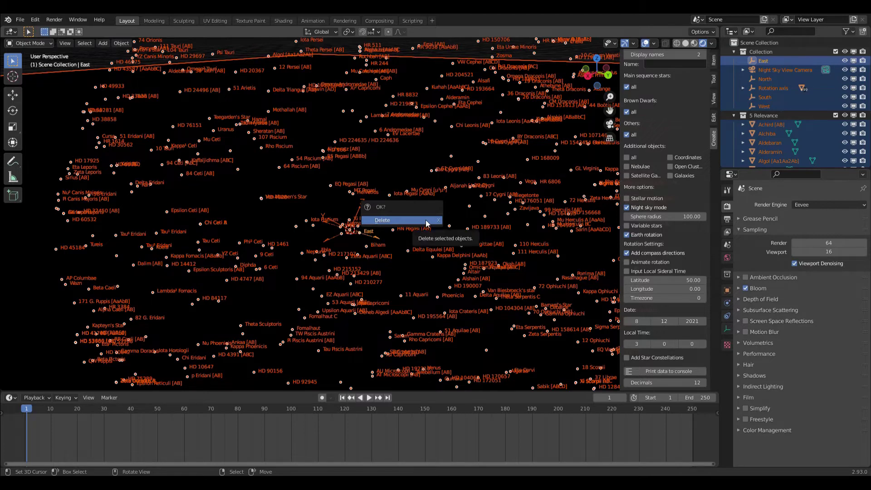
pyautogui.click(426, 221)
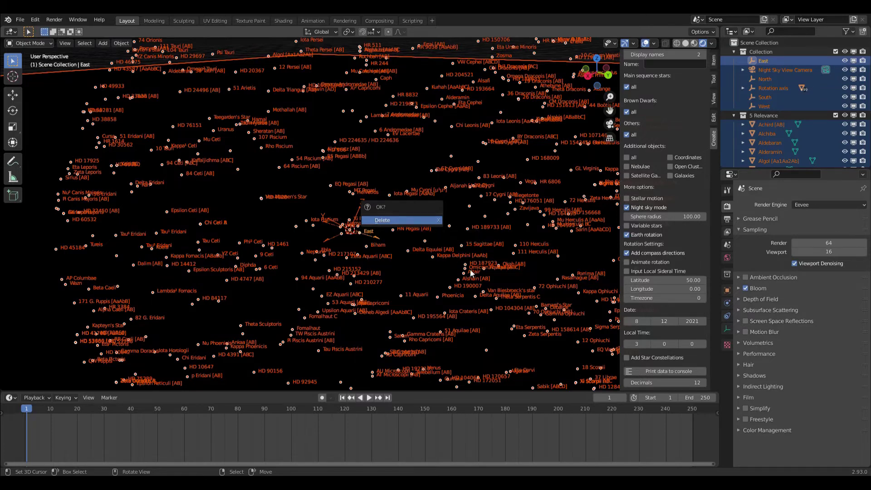
# Set the star size to 0.04 and the maximum distance to 0 light years
pyautogui.scroll(7, 667, 245)
pyautogui.scroll(6, 676, 272)
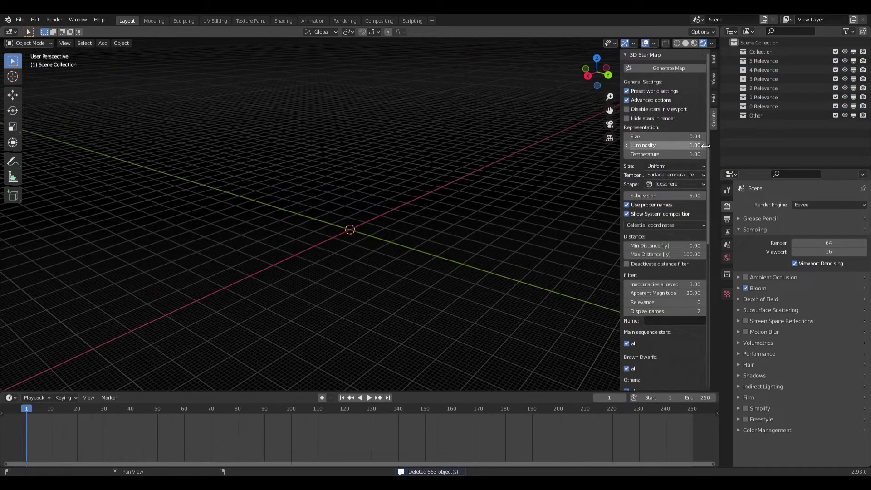
pyautogui.scroll(-12, 666, 278)
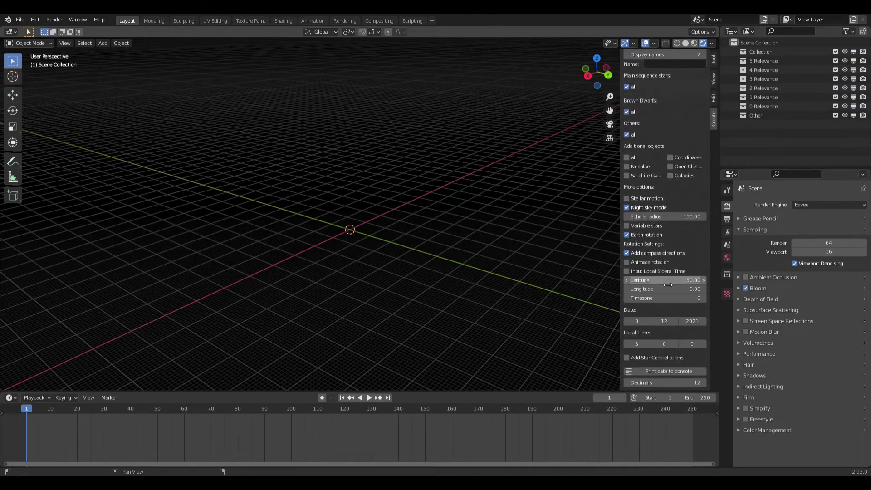
pyautogui.scroll(8, 667, 279)
pyautogui.click(677, 161)
pyautogui.write('0')
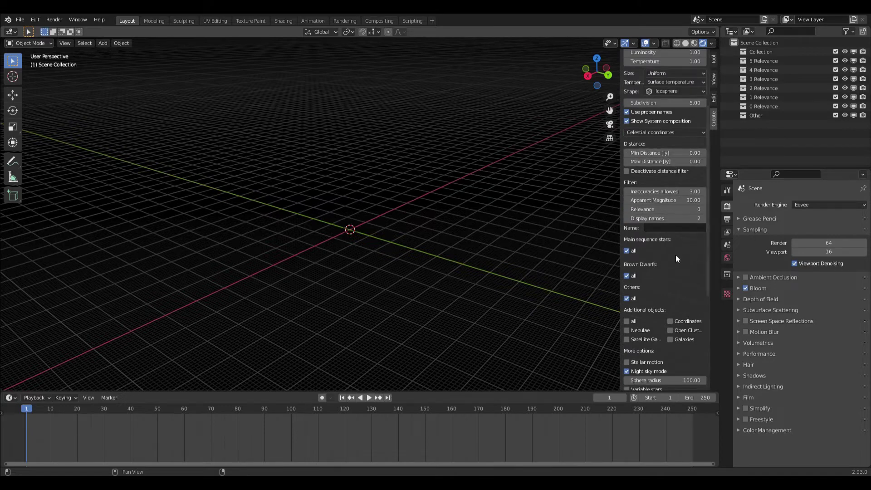
# Enable star constellations and review the constellation settings
pyautogui.scroll(-8, 676, 255)
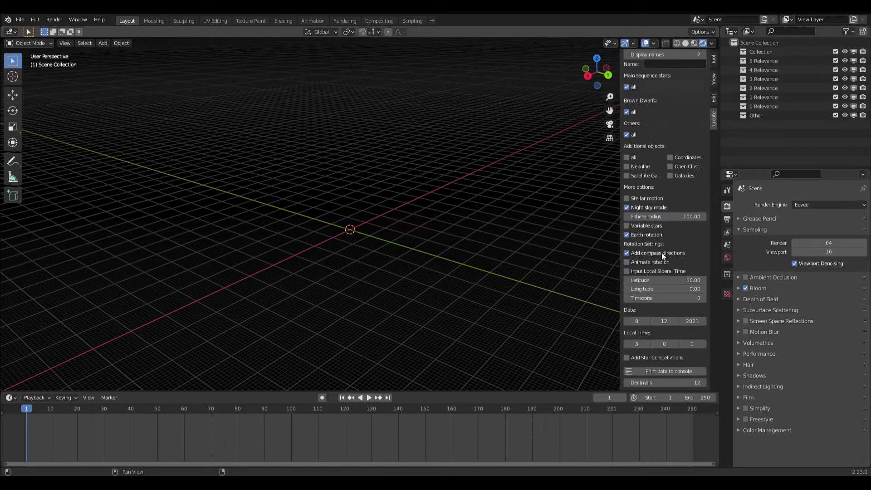
pyautogui.scroll(-1, 640, 363)
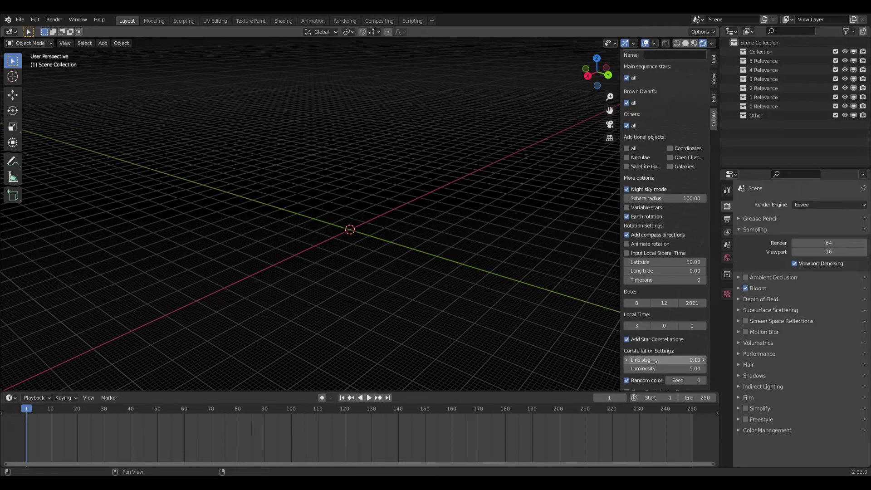
pyautogui.click(649, 339)
pyautogui.scroll(-2, 666, 273)
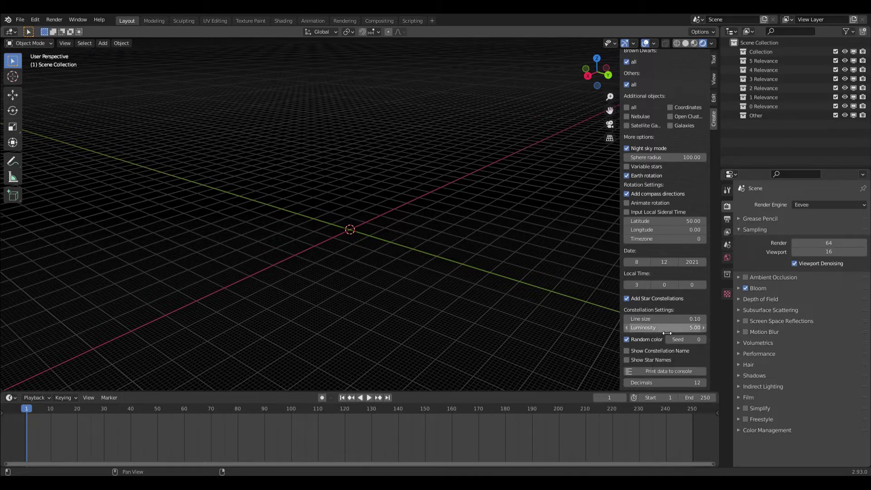
# Generate the night sky map with star constellations and inspect the constellation sphere from several sides
pyautogui.scroll(15, 665, 306)
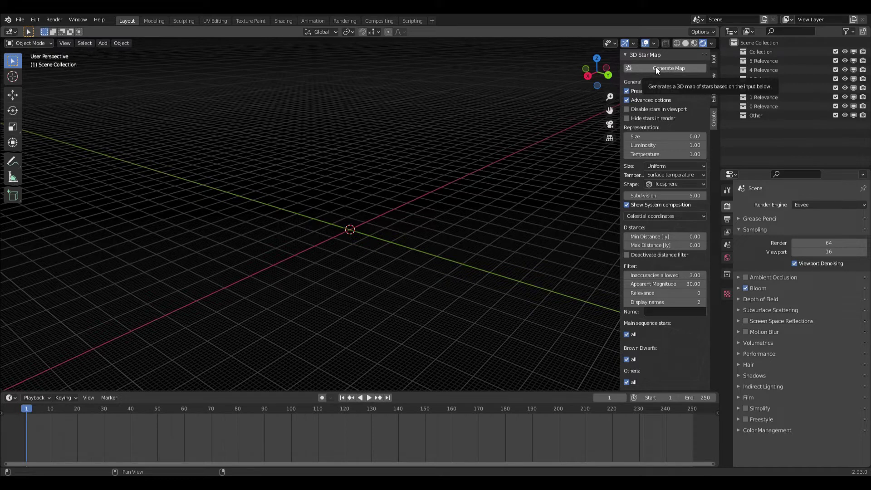
pyautogui.scroll(-15, 668, 236)
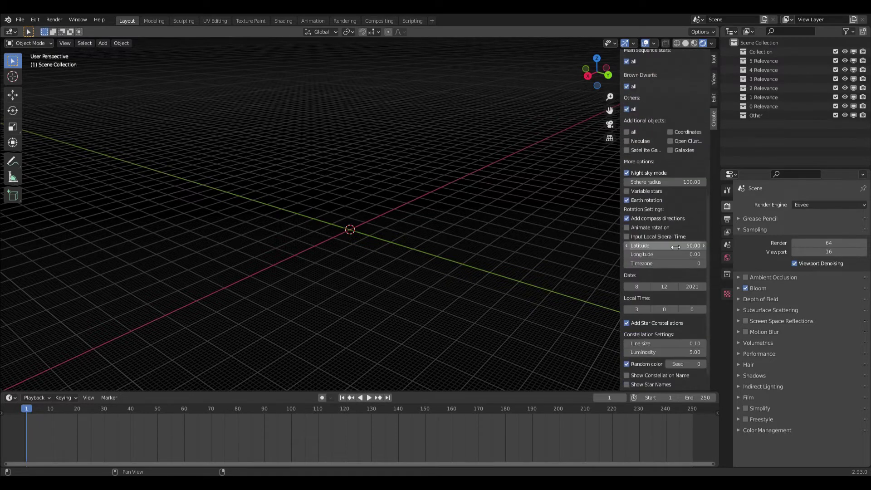
pyautogui.scroll(15, 676, 242)
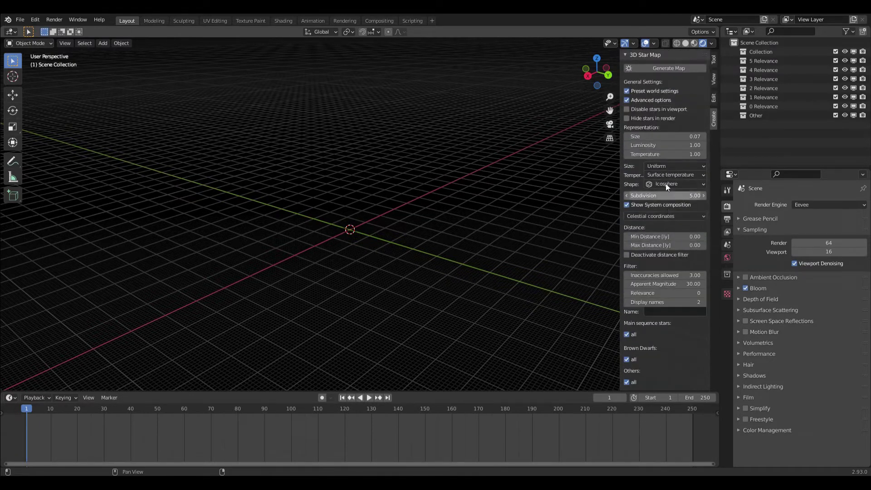
pyautogui.click(663, 70)
pyautogui.moveTo(405, 183); pyautogui.dragTo(429, 228, button='middle')
pyautogui.scroll(-13, 385, 233)
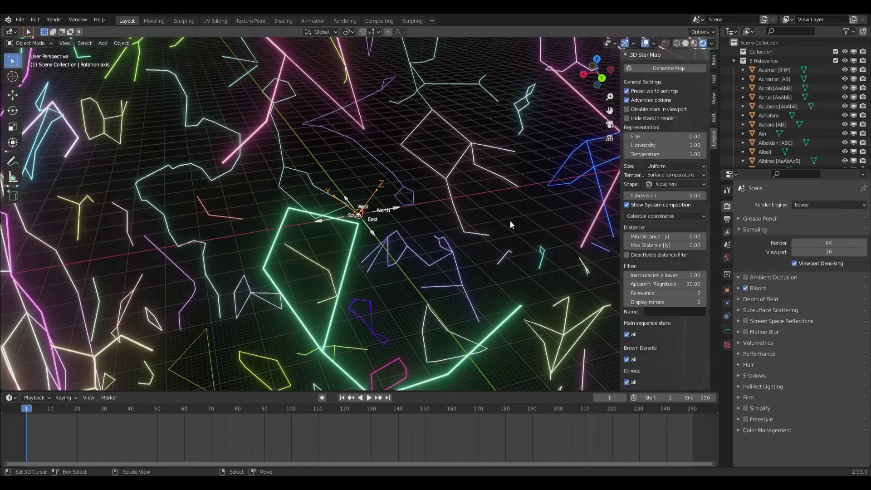
pyautogui.moveTo(510, 220); pyautogui.dragTo(429, 213, button='middle')
pyautogui.scroll(-5, 411, 216)
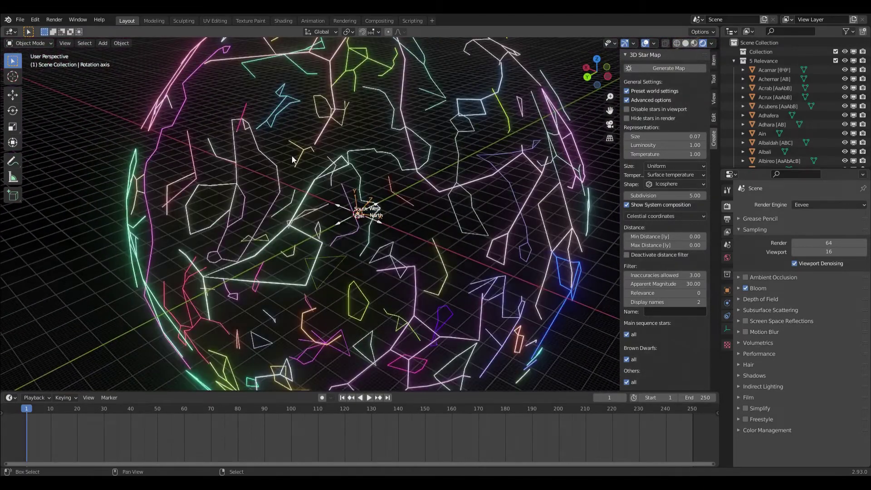
# Add a plane at the origin and scale it up to serve as the ground inside the constellation sphere
pyautogui.hotkey('shift', 'a')
pyautogui.click(408, 188)
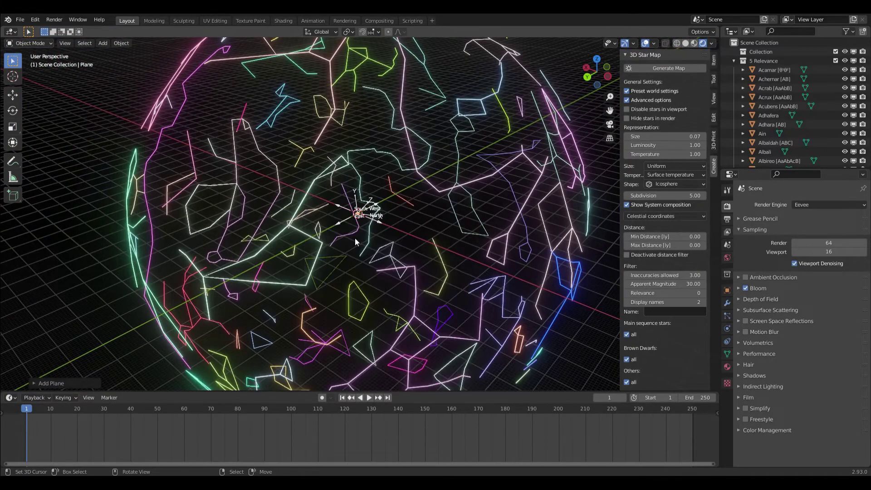
pyautogui.press('s')
pyautogui.press('Return')
pyautogui.scroll(4, 355, 237)
pyautogui.moveTo(396, 223); pyautogui.dragTo(396, 259, button='middle')
pyautogui.scroll(-12, 685, 312)
pyautogui.scroll(-2, 685, 311)
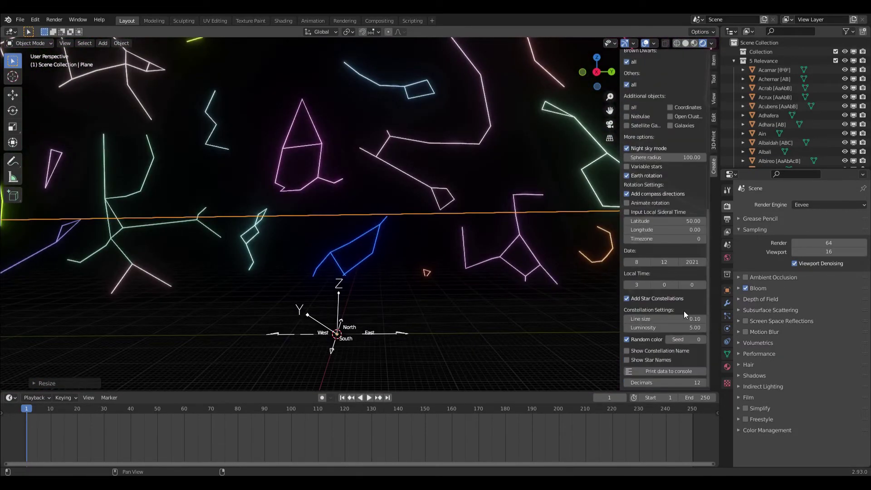
# Select the Cepheus constellation, show its emission material, and check the Canis Major constellation's material as well
pyautogui.moveTo(372, 258); pyautogui.dragTo(412, 168, button='middle')
pyautogui.moveTo(436, 141); pyautogui.dragTo(348, 296, button='middle')
pyautogui.click(333, 162)
pyautogui.click(727, 355)
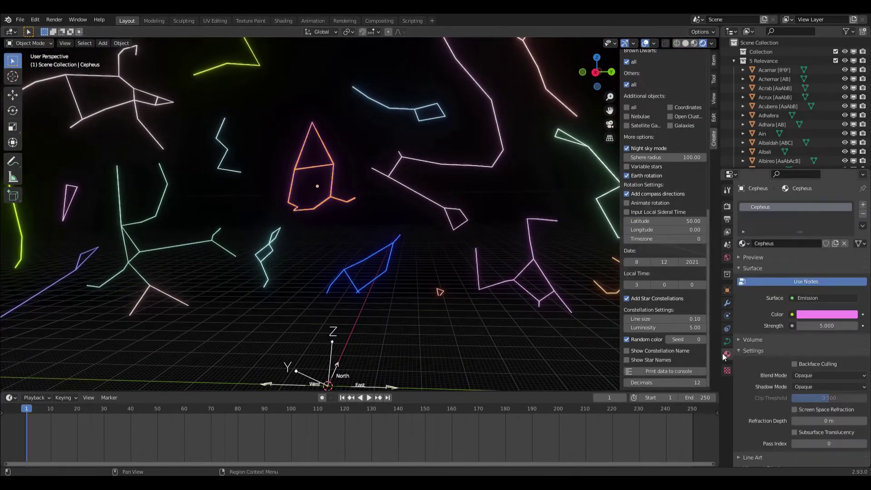
pyautogui.moveTo(287, 240); pyautogui.dragTo(415, 209, button='middle')
pyautogui.click(416, 201)
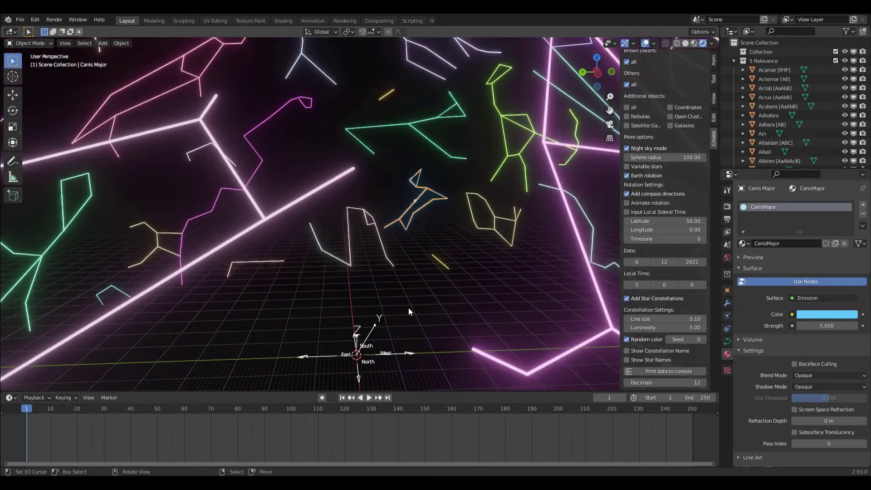
# Select the Hydra and Puppis constellations in the southern sky and examine their materials
pyautogui.scroll(3, 412, 311)
pyautogui.keyDown('shift'); pyautogui.moveTo(412, 308); pyautogui.dragTo(387, 217, button='middle'); pyautogui.keyUp('shift')
pyautogui.scroll(-1, 387, 220)
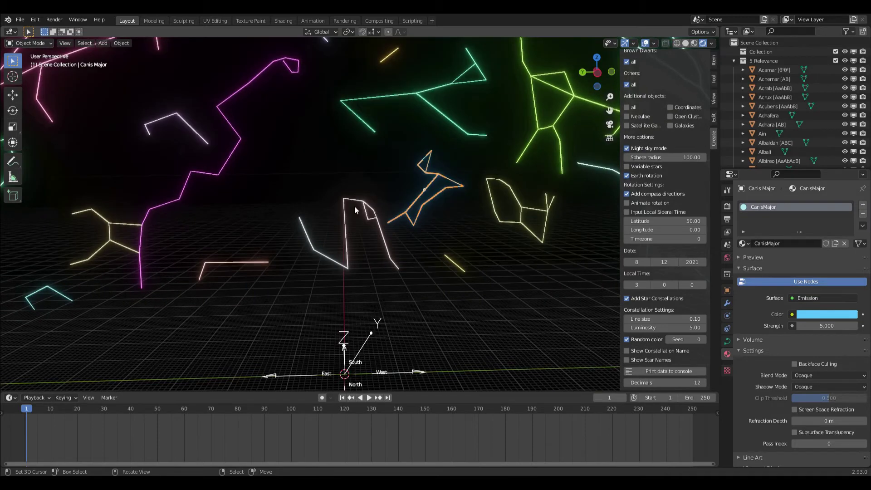
pyautogui.click(240, 98)
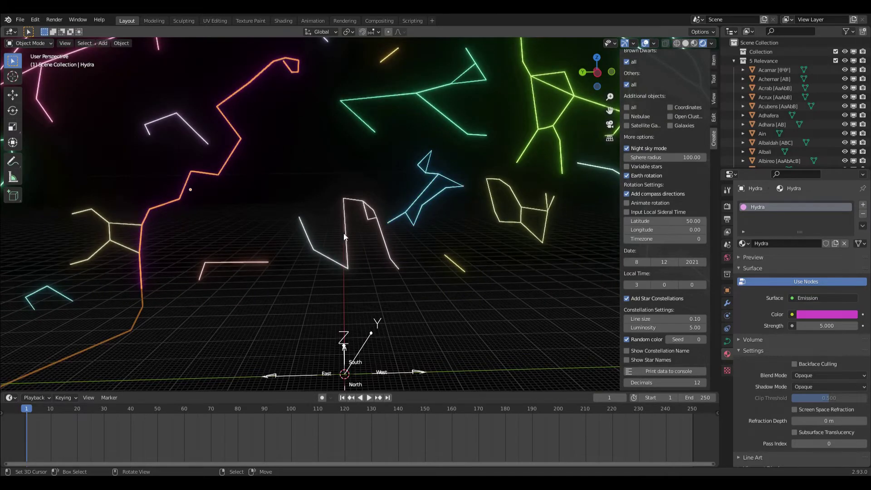
pyautogui.click(344, 236)
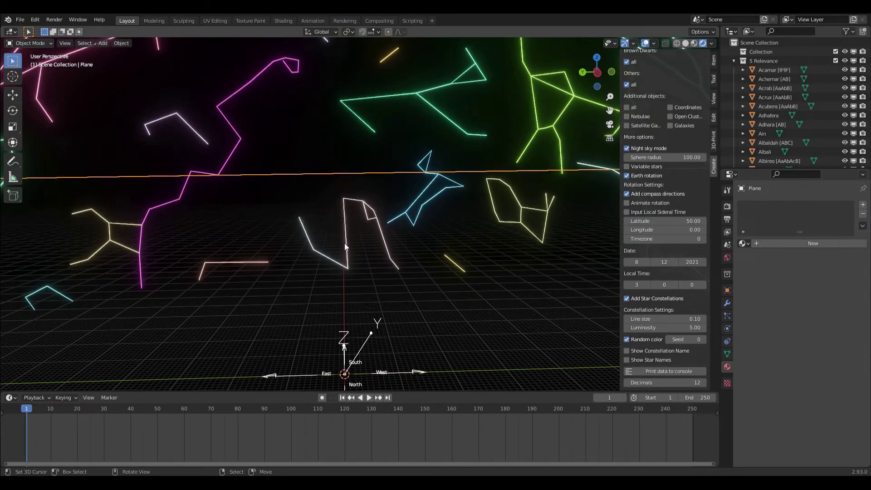
pyautogui.click(345, 247)
pyautogui.moveTo(376, 286); pyautogui.dragTo(366, 279, button='middle')
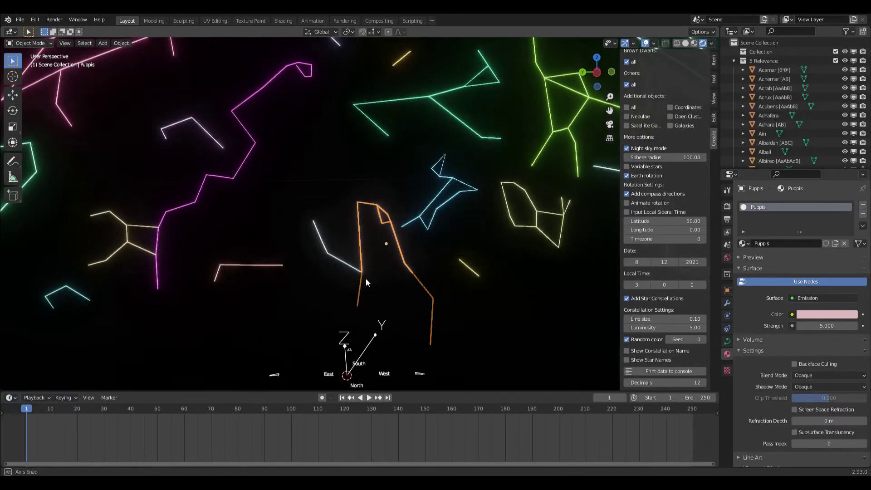
# Compare the generated constellations with the London night sky map on the timeanddate website, panning across that map
pyautogui.moveTo(402, 116); pyautogui.dragTo(326, 371, button='middle')
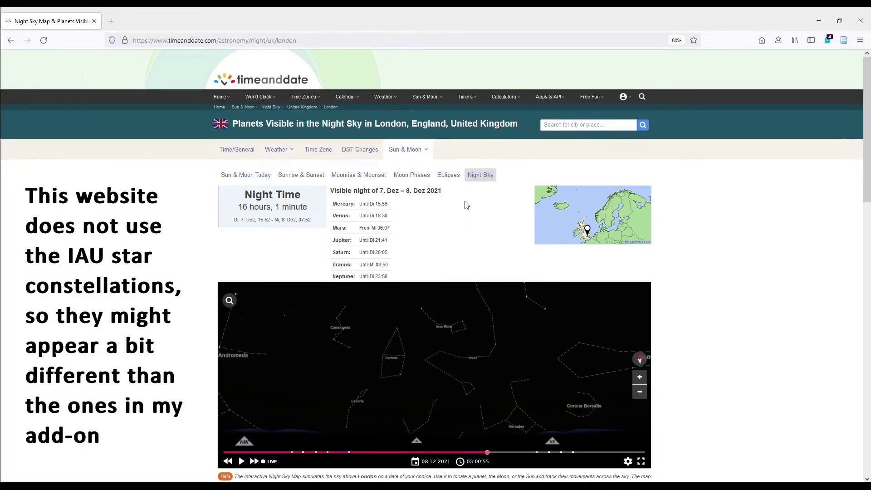
pyautogui.moveTo(609, 421); pyautogui.dragTo(375, 404)
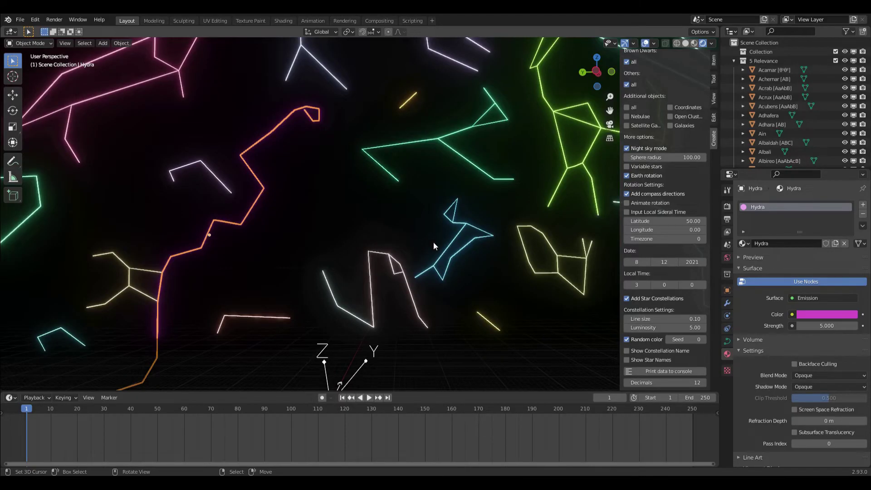
pyautogui.moveTo(434, 242); pyautogui.dragTo(381, 272, button='middle')
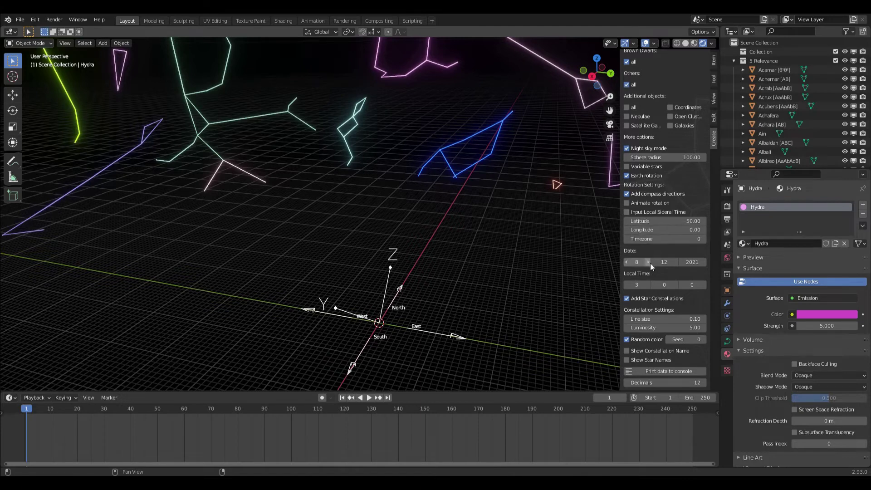
# Enable local sidereal time input for the Earth rotation and review the related setting and the compass empties
pyautogui.click(648, 212)
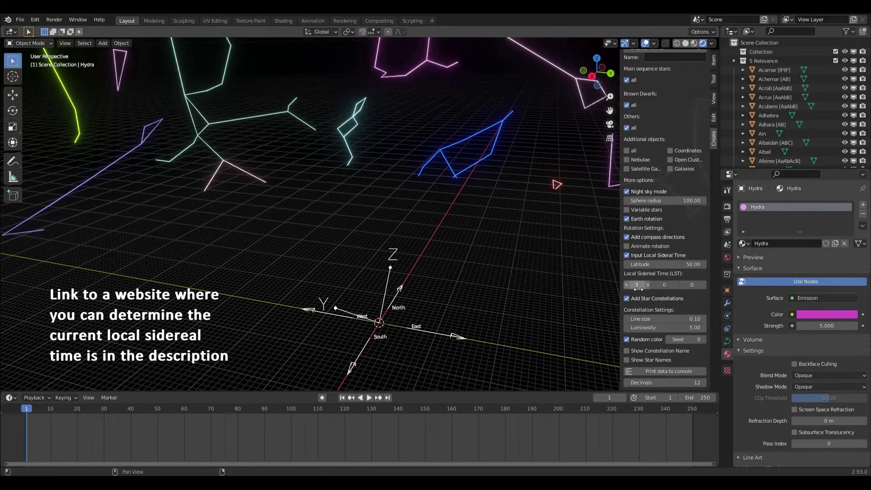
pyautogui.moveTo(545, 302); pyautogui.dragTo(385, 309, button='middle')
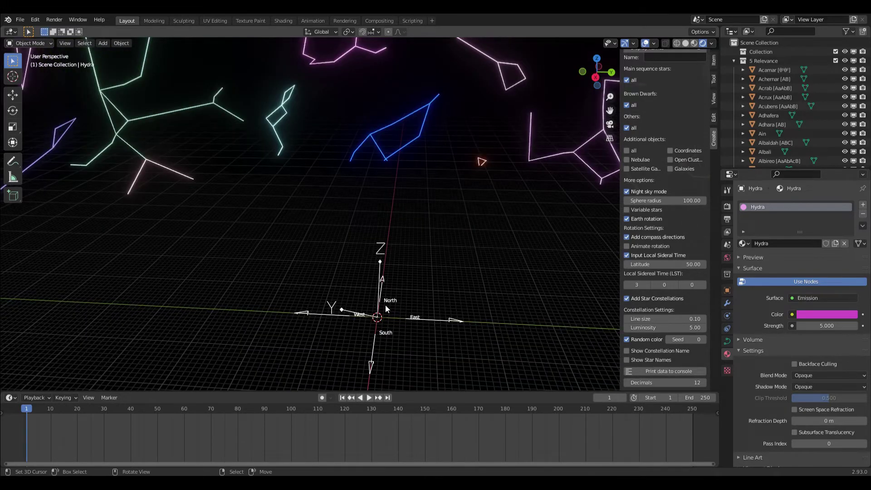
pyautogui.moveTo(386, 304); pyautogui.dragTo(389, 277, button='middle')
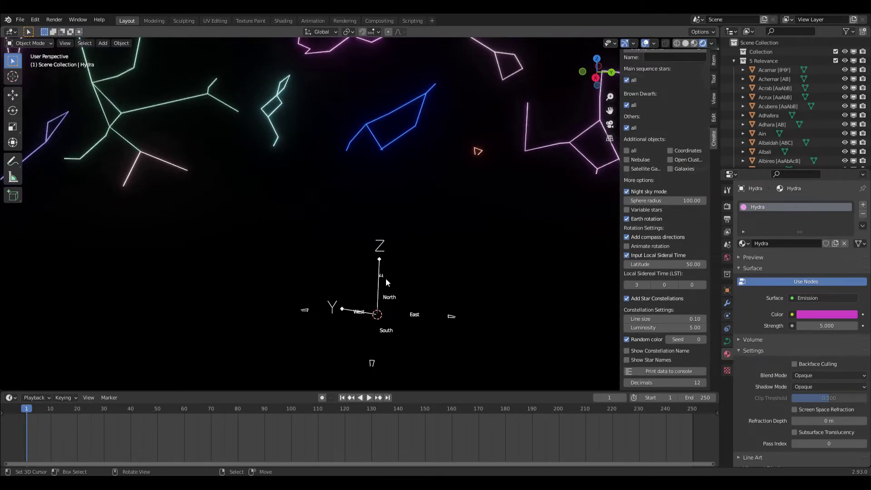
# Delete all objects of the generated constellation map
pyautogui.press('a')
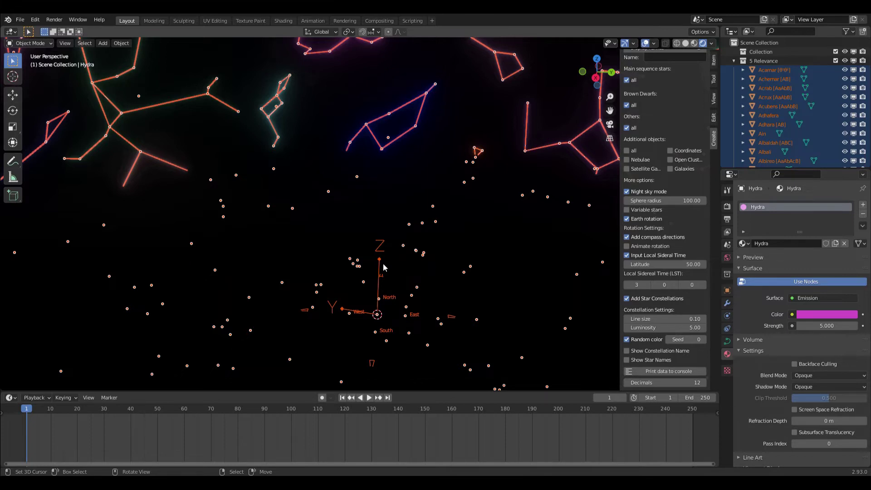
pyautogui.press('x')
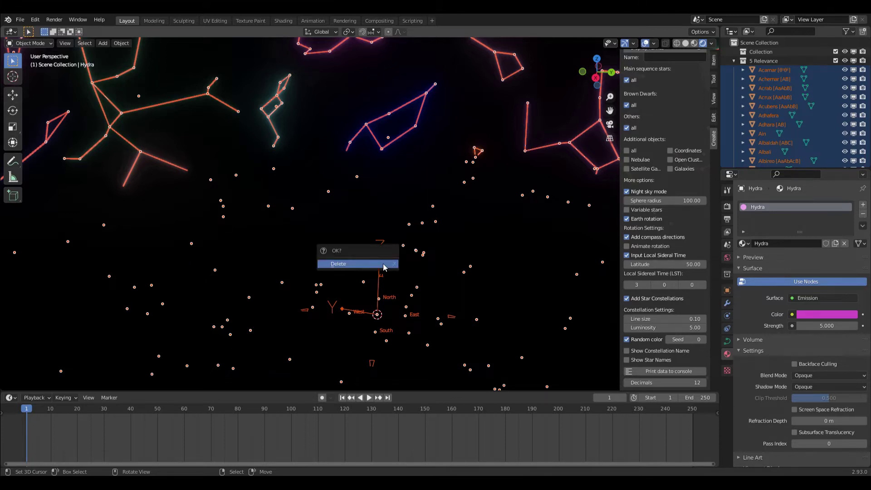
pyautogui.click(383, 264)
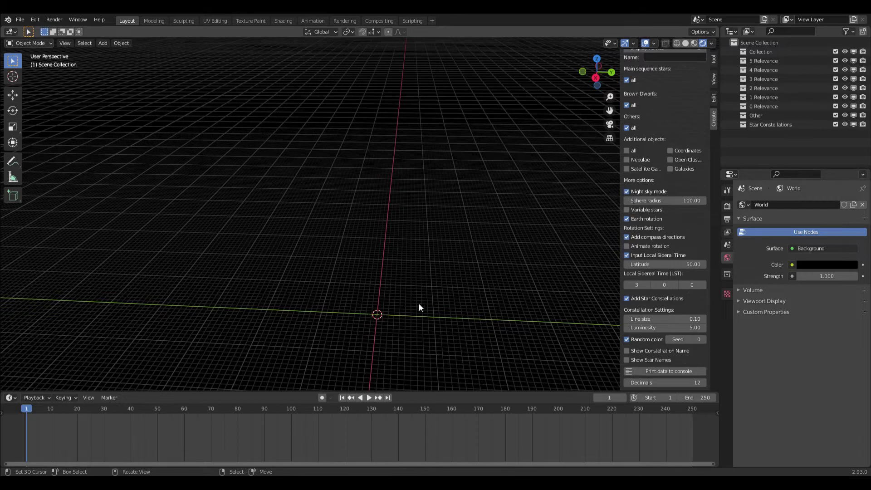
# Enable the rotation animation and set the time passed at the end point to 24 hours
pyautogui.keyDown('shift'); pyautogui.moveTo(426, 315); pyautogui.dragTo(409, 278, button='middle'); pyautogui.keyUp('shift')
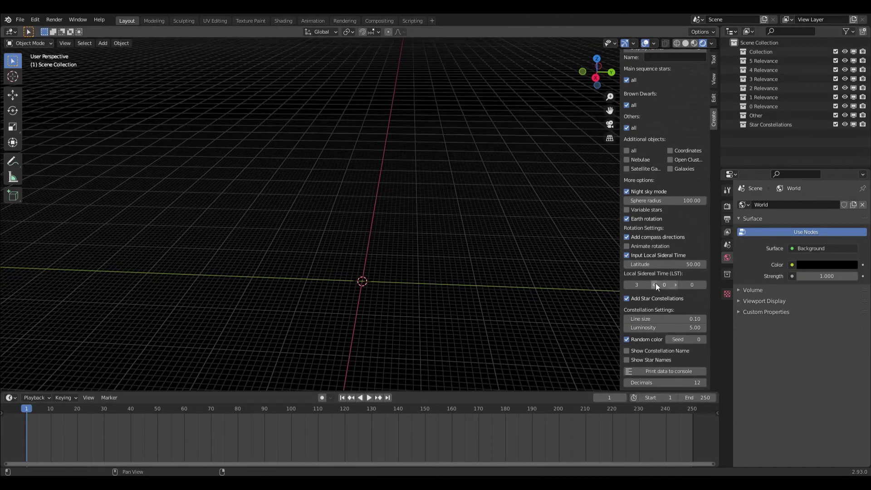
pyautogui.click(644, 247)
pyautogui.click(638, 307)
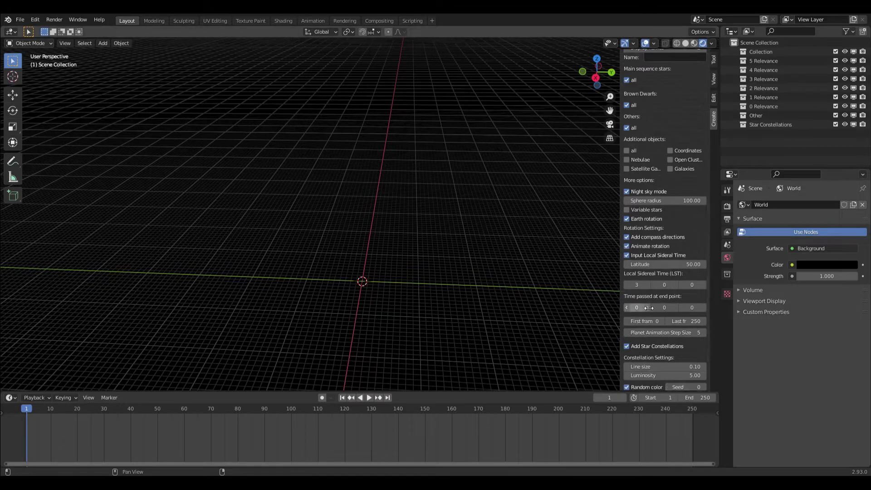
pyautogui.write('24')
pyautogui.press('Return')
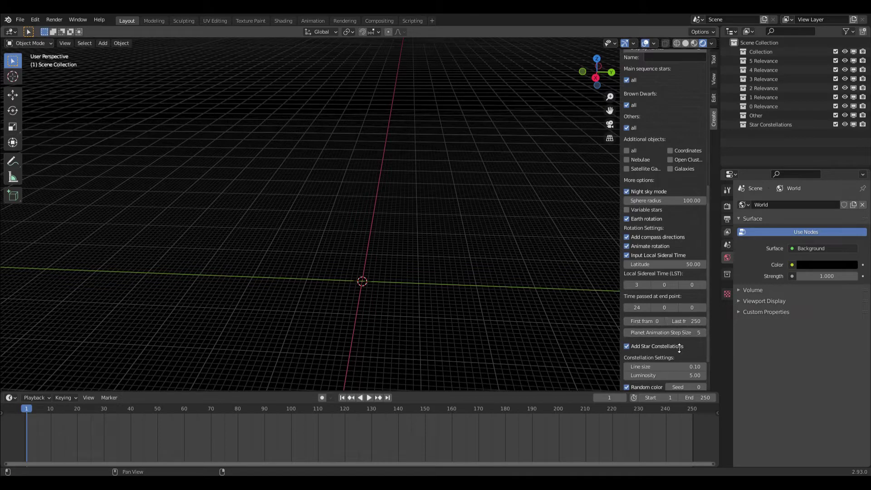
# Generate the star map with constellations and the animated Earth rotation
pyautogui.moveTo(681, 333); pyautogui.dragTo(680, 353, button='middle')
pyautogui.scroll(13, 680, 352)
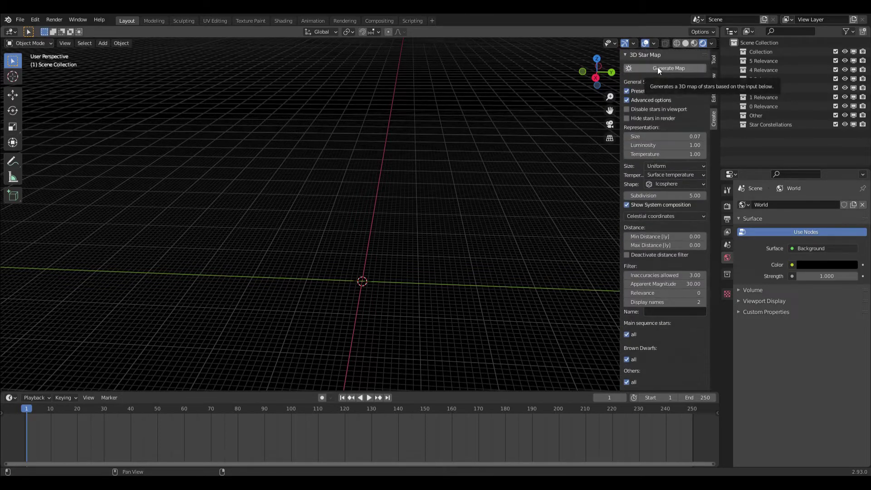
pyautogui.click(658, 68)
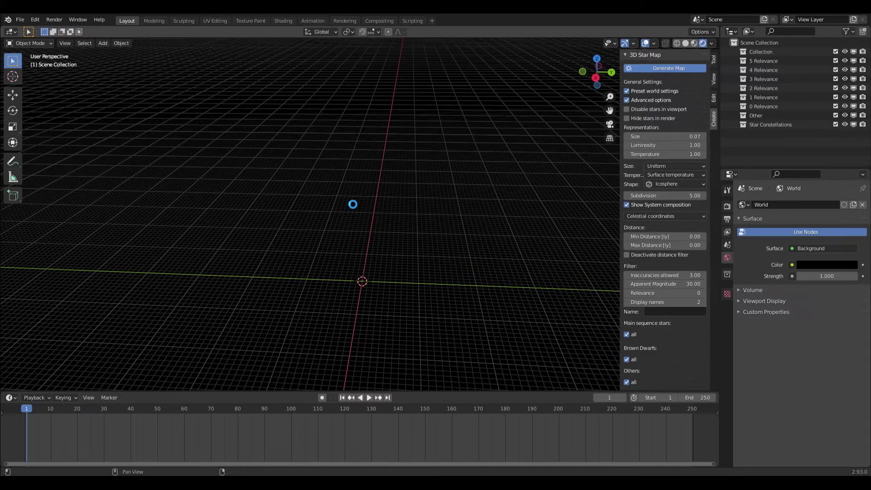
# Select the Rotation axis empty and show its transform values to examine the keyframed rotation
pyautogui.moveTo(508, 189); pyautogui.dragTo(400, 202, button='middle')
pyautogui.click(383, 223)
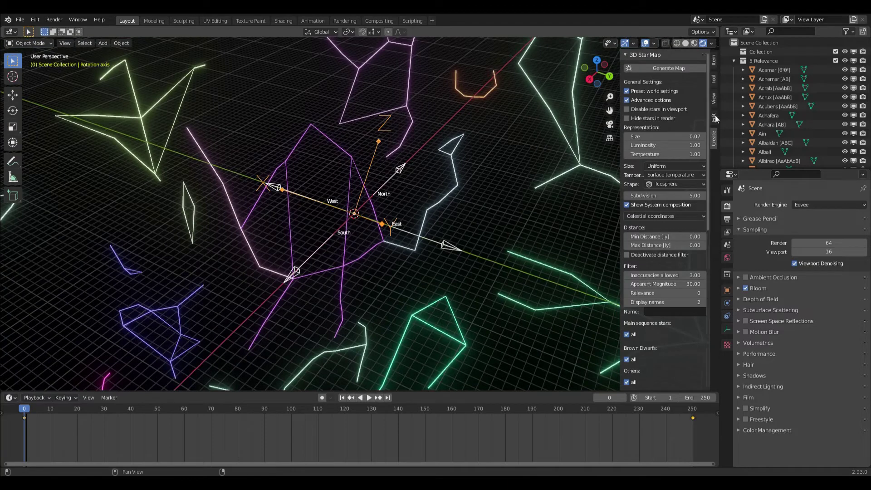
pyautogui.click(714, 60)
pyautogui.moveTo(545, 252); pyautogui.dragTo(427, 230, button='middle')
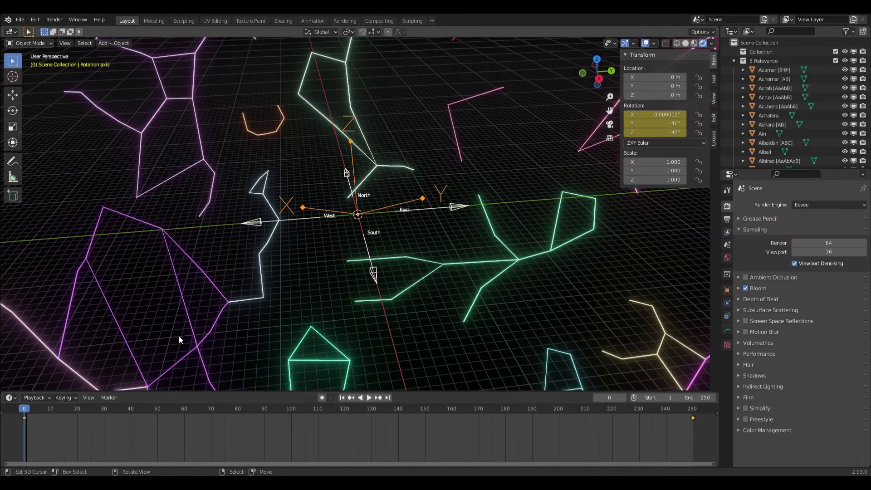
# Play the Earth rotation animation, stop it, and inspect the star map around the compass empties
pyautogui.press('space')
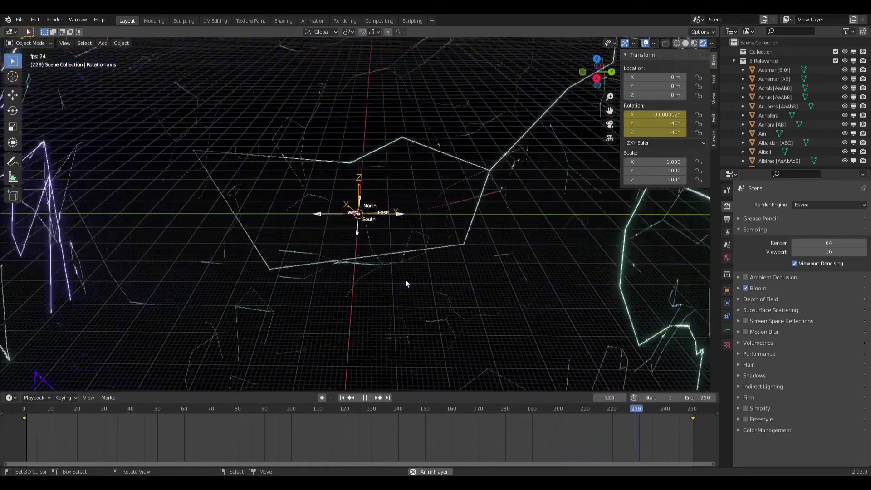
pyautogui.press('Escape')
pyautogui.moveTo(429, 322); pyautogui.dragTo(333, 296, button='middle')
pyautogui.moveTo(424, 197); pyautogui.dragTo(468, 281, button='middle')
pyautogui.click(21, 430)
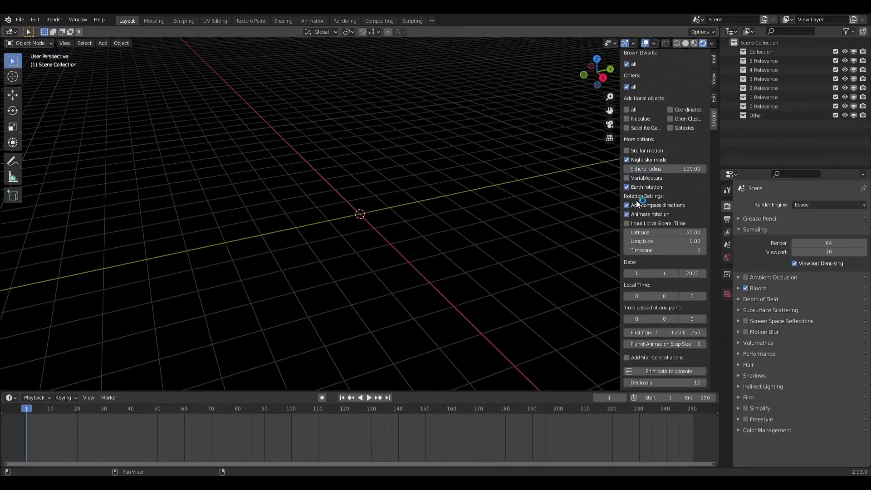
# Exclude all object types in the Others filter and disable Earth rotation
pyautogui.scroll(7, 668, 200)
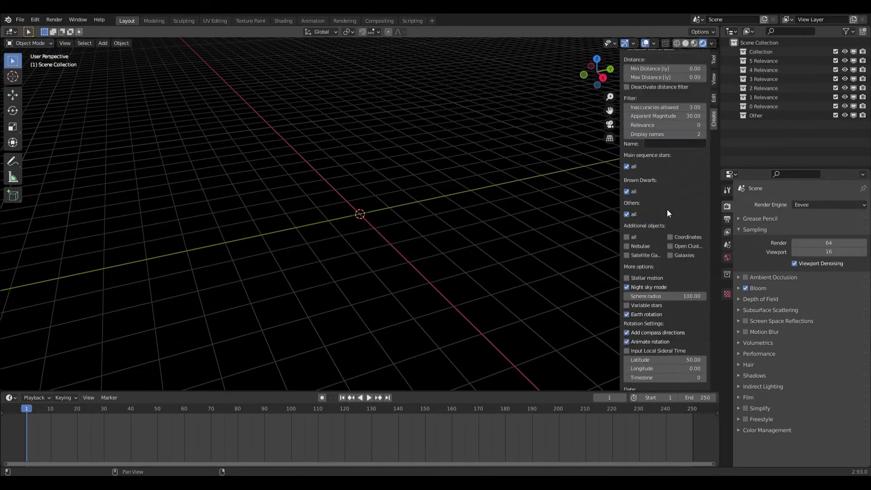
pyautogui.scroll(7, 682, 273)
pyautogui.scroll(-2, 661, 328)
pyautogui.click(633, 304)
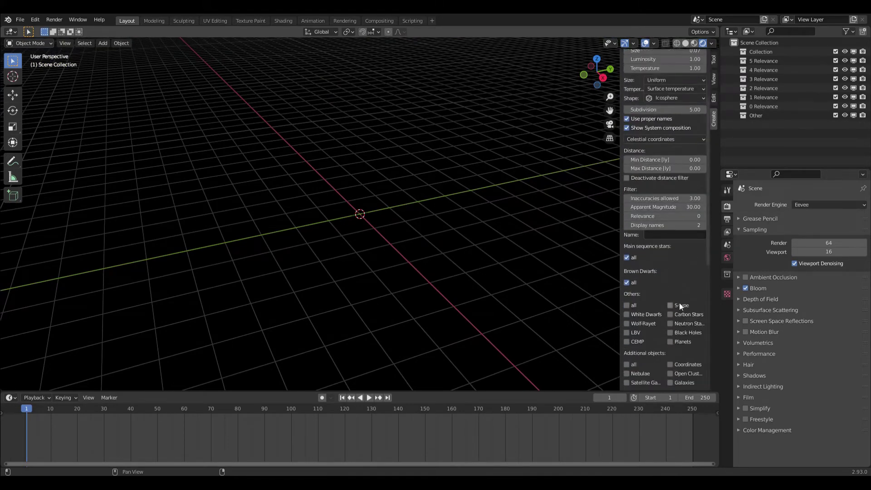
pyautogui.scroll(-4, 676, 311)
pyautogui.scroll(-4, 658, 301)
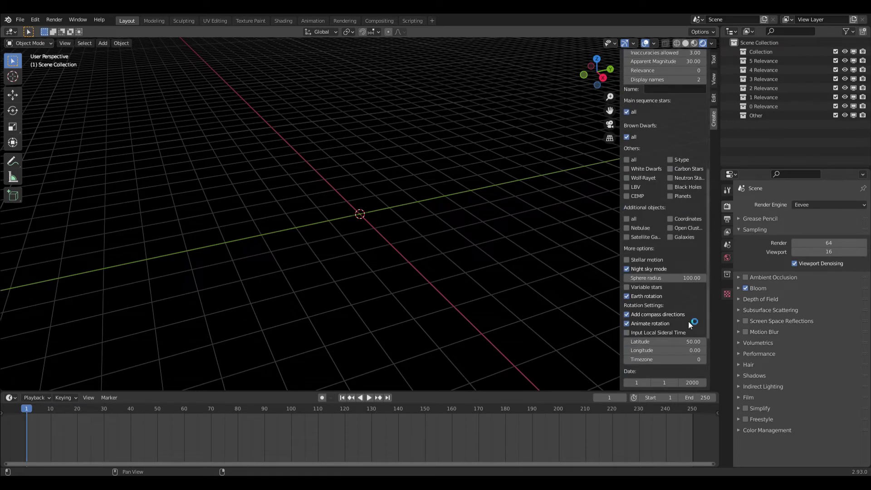
pyautogui.click(644, 302)
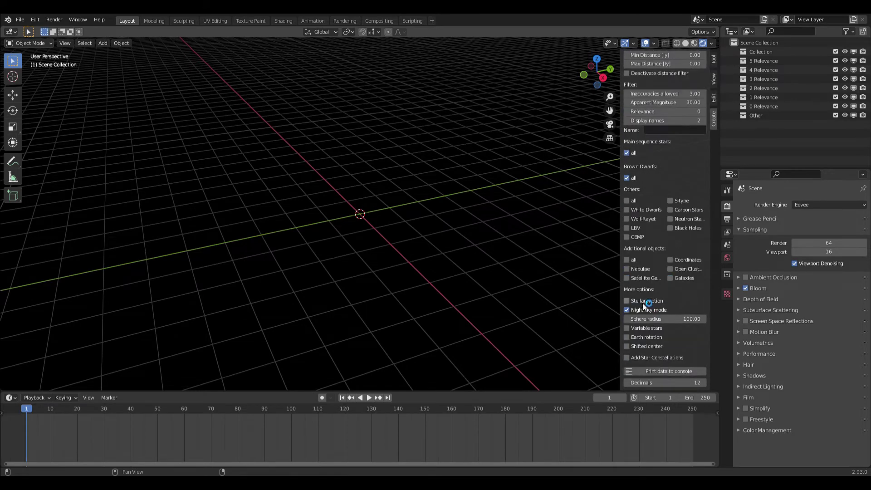
# Enable Earth rotation and switch the Local Sidereal Time input on and back off to compare the rotation settings
pyautogui.click(647, 341)
pyautogui.scroll(1, 642, 315)
pyautogui.scroll(-7, 653, 342)
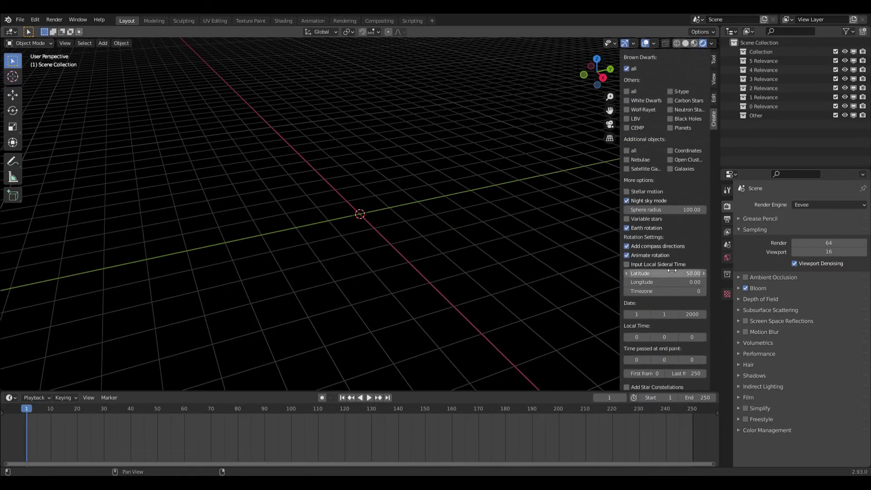
pyautogui.scroll(-2, 663, 268)
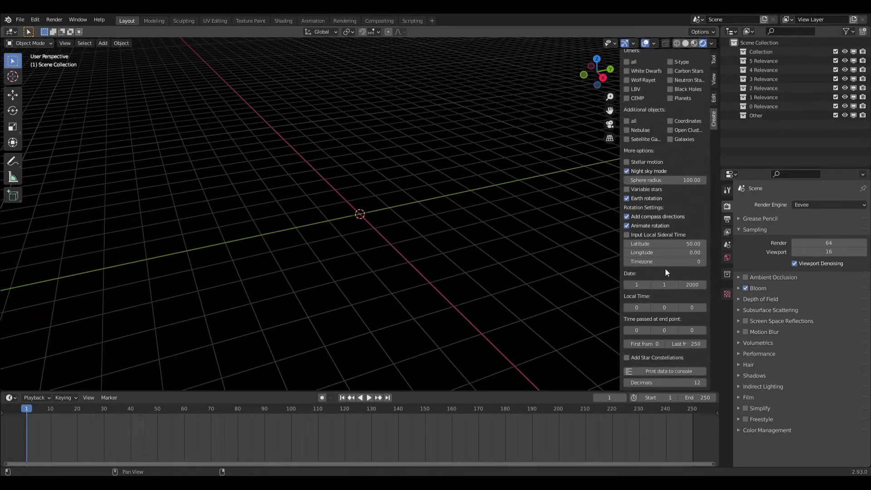
pyautogui.click(664, 235)
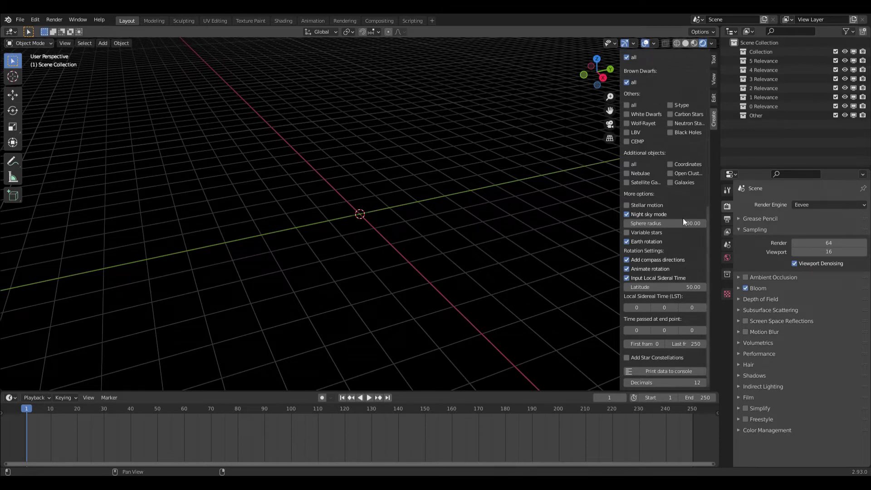
pyautogui.click(644, 279)
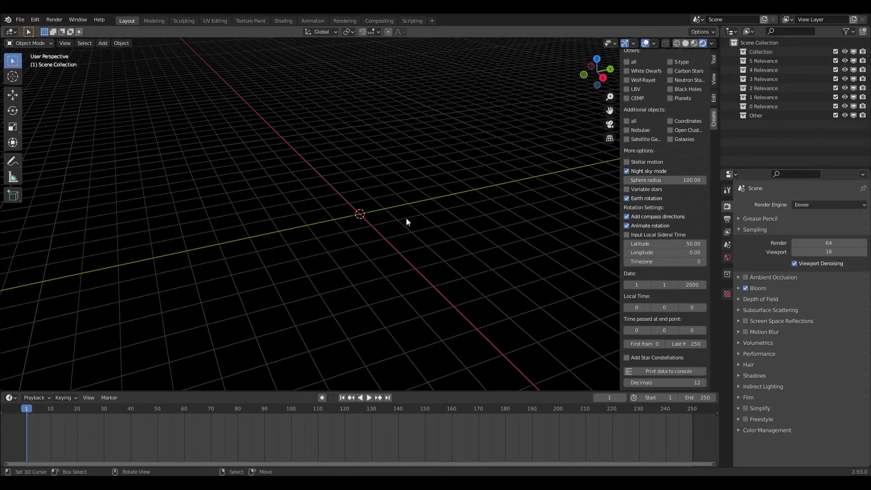
# Deactivate the distance filter, exclude all main sequence stars and brown dwarfs, and include Planets in the Others filter
pyautogui.scroll(15, 665, 224)
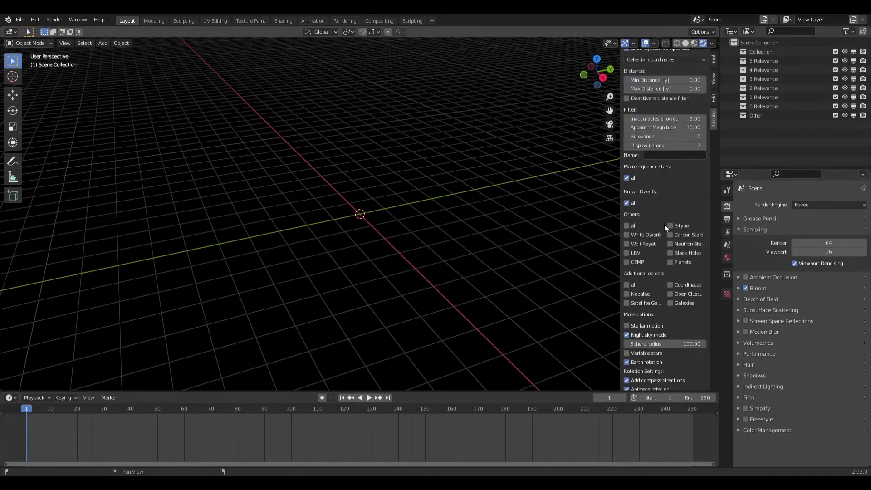
pyautogui.click(627, 207)
pyautogui.scroll(-7, 680, 283)
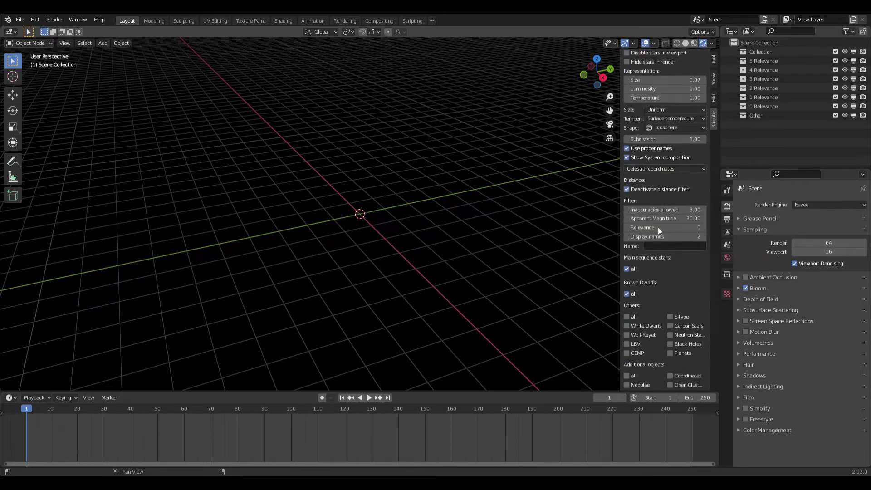
pyautogui.click(627, 185)
pyautogui.click(627, 160)
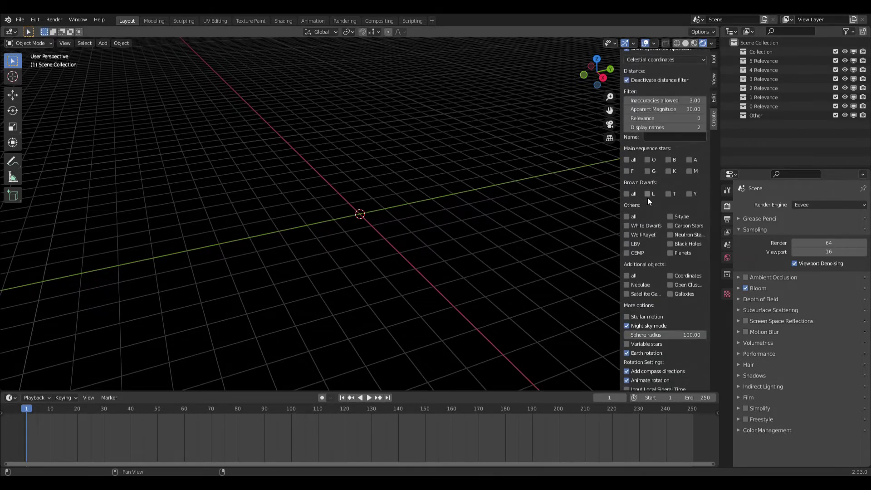
pyautogui.scroll(-4, 655, 194)
pyautogui.click(681, 181)
# Set the rotation date to 8, 12, 2021, the local time to 3 hours and the time passed at the end point to 24 hours
pyautogui.scroll(-5, 673, 249)
pyautogui.click(642, 273)
pyautogui.write('8')
pyautogui.press('Tab')
pyautogui.write('12')
pyautogui.press('Tab')
pyautogui.write('2021')
pyautogui.press('Return')
pyautogui.click(634, 296)
pyautogui.write('3')
pyautogui.click(645, 319)
pyautogui.write('24')
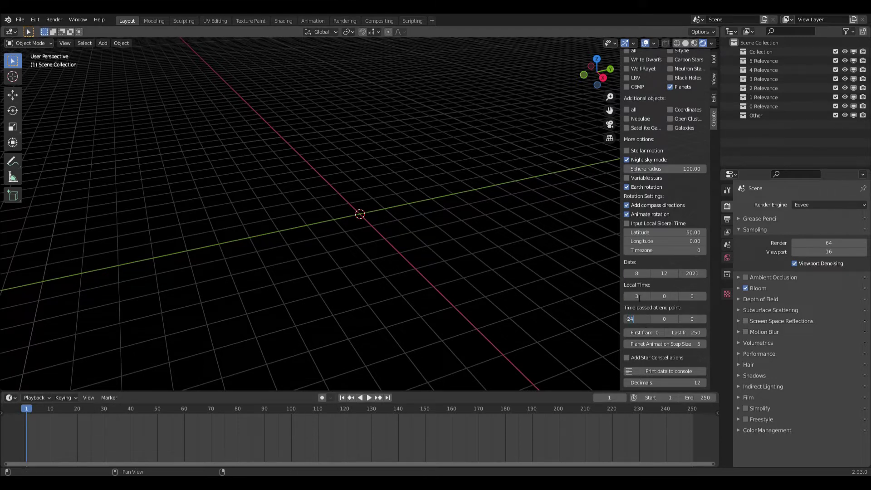
pyautogui.scroll(1, 673, 309)
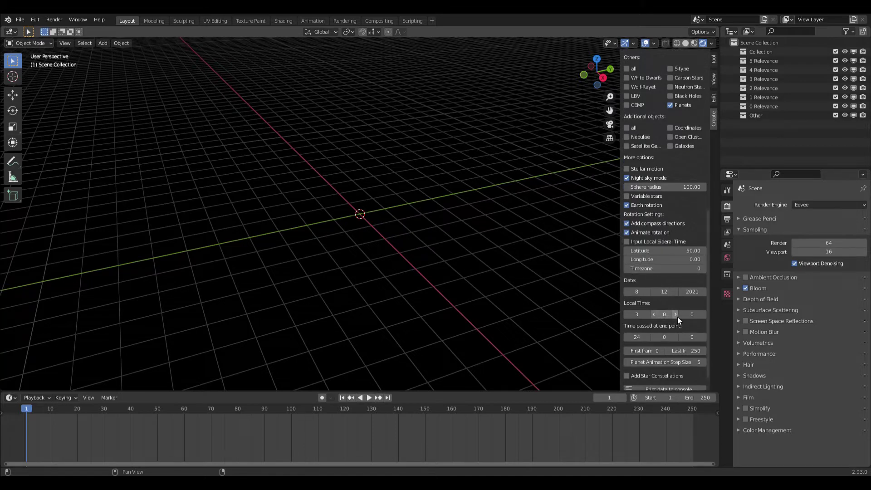
# Generate the planet map and view the planets around the compass empties from outside the camera
pyautogui.scroll(15, 685, 329)
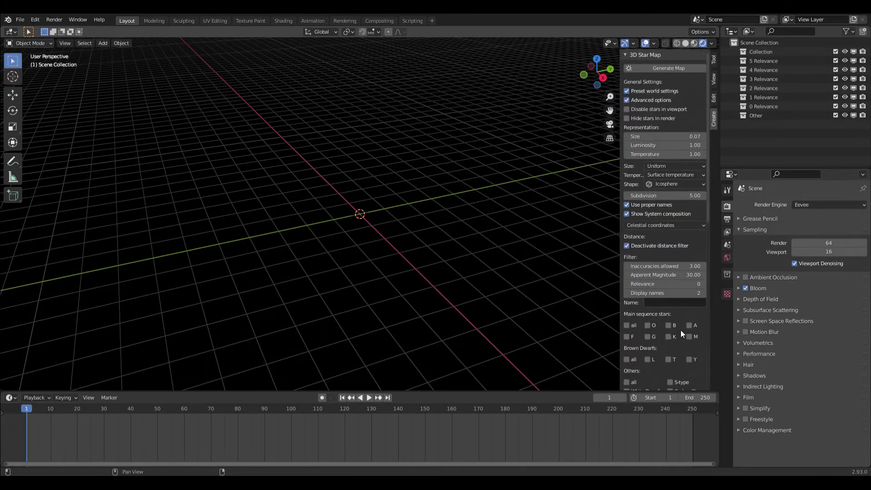
pyautogui.scroll(-10, 670, 313)
pyautogui.scroll(10, 672, 298)
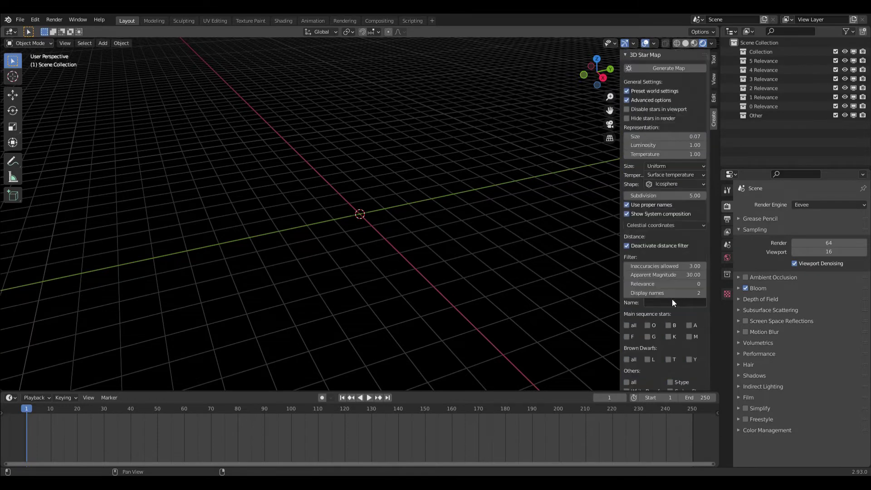
pyautogui.click(660, 68)
pyautogui.scroll(-2, 768, 122)
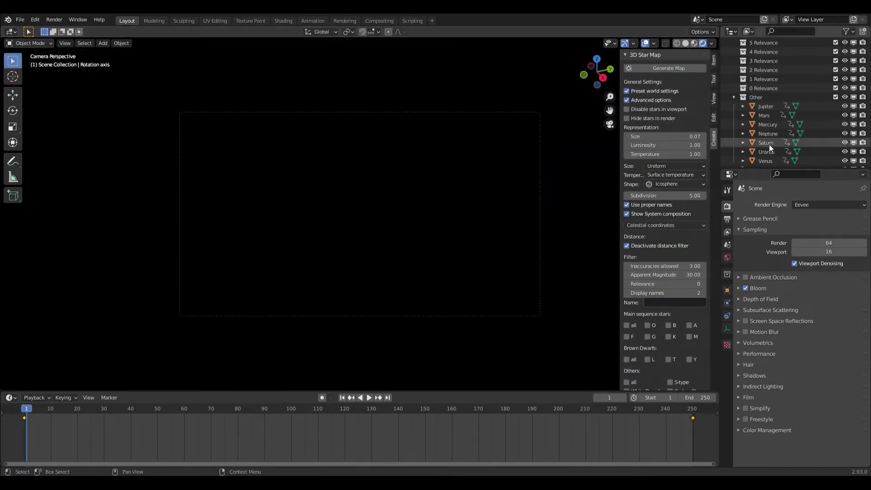
pyautogui.scroll(-2, 775, 127)
pyautogui.moveTo(290, 236); pyautogui.dragTo(385, 217, button='middle')
pyautogui.scroll(-8, 386, 217)
pyautogui.scroll(-10, 665, 308)
pyautogui.scroll(-1, 668, 313)
pyautogui.moveTo(522, 320); pyautogui.dragTo(418, 284, button='middle')
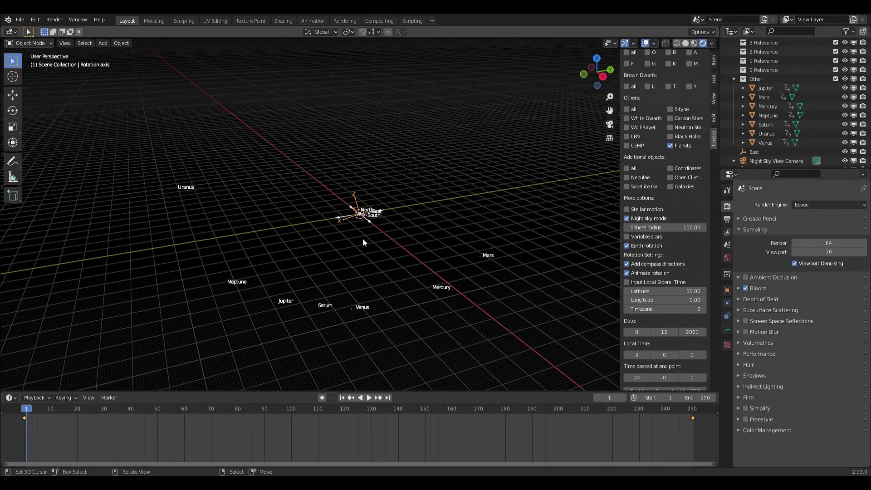
# Play the planets' rotation animation while viewing it from several angles, stop it and return to frame 0
pyautogui.press('space')
pyautogui.moveTo(261, 290); pyautogui.dragTo(271, 225, button='middle')
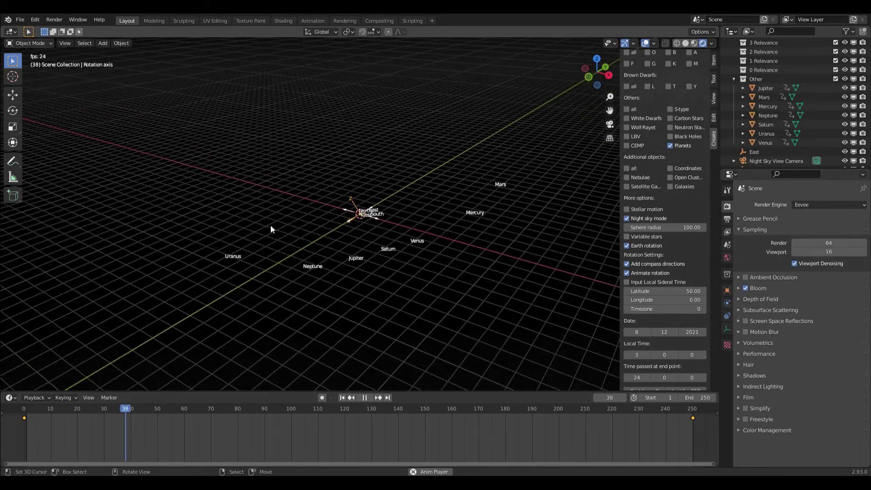
pyautogui.moveTo(383, 260); pyautogui.dragTo(448, 235, button='middle')
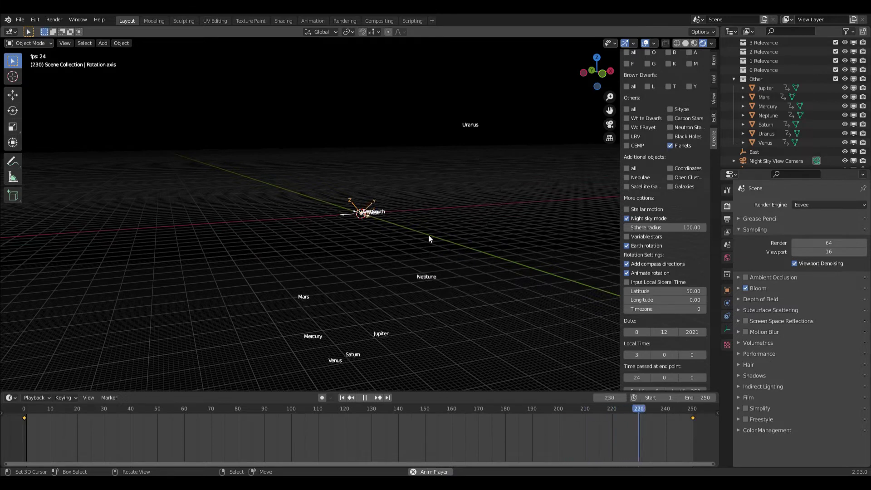
pyautogui.moveTo(610, 425); pyautogui.dragTo(47, 446)
pyautogui.press('Escape')
# Select Mercury to examine its animation keyframes alongside the planet animation settings
pyautogui.click(304, 299)
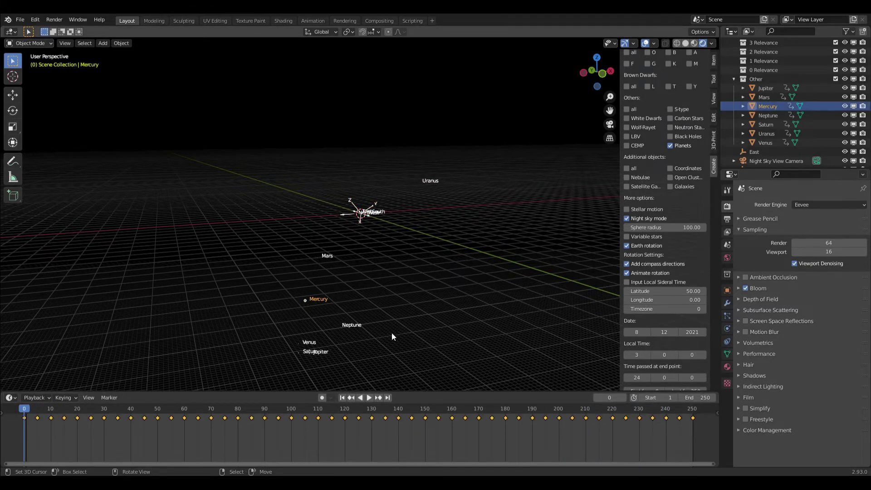
pyautogui.scroll(-3, 672, 277)
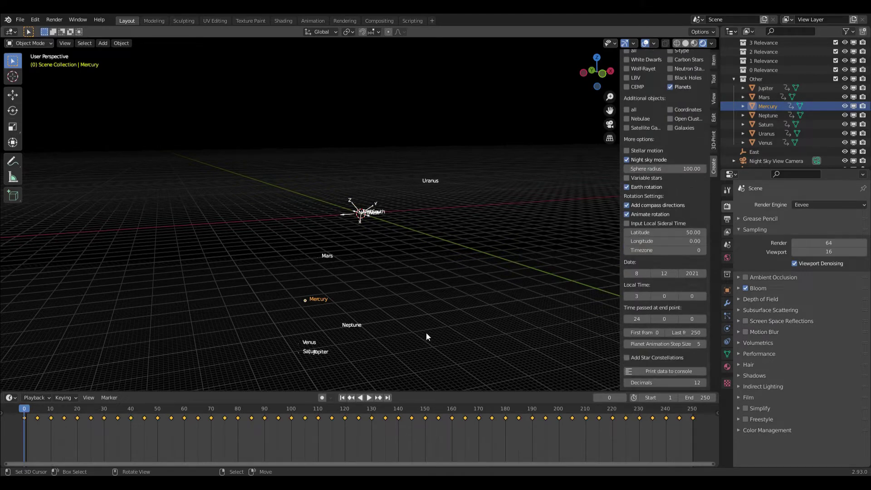
pyautogui.moveTo(432, 327); pyautogui.dragTo(385, 315, button='middle')
# Delete the Rotation axis empty at the centre of the compass directions
pyautogui.click(358, 209)
pyautogui.press('x')
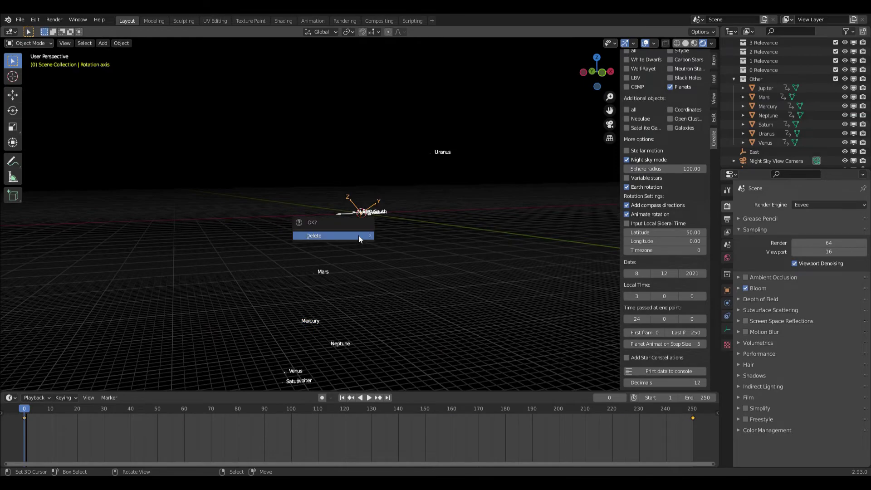
pyautogui.click(359, 235)
pyautogui.moveTo(333, 151); pyautogui.dragTo(330, 274, button='middle')
# Play the animation without the rotation axis, follow Jupiter in the view and stop playback
pyautogui.press('KP_0')
pyautogui.press('space')
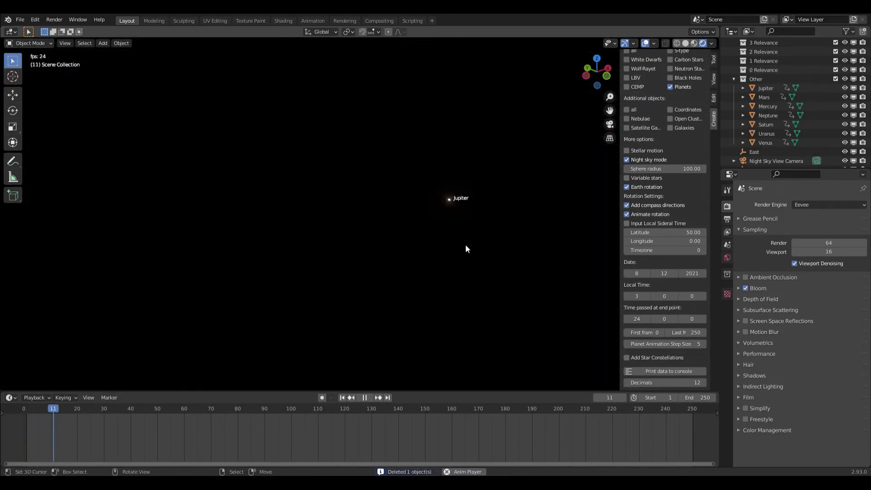
pyautogui.click(449, 198)
pyautogui.moveTo(450, 200); pyautogui.dragTo(331, 152, button='middle')
pyautogui.press('space')
# Select Mercury, play its animation to examine the planet's own movement and stop playback
pyautogui.moveTo(316, 297); pyautogui.dragTo(423, 234, button='middle')
pyautogui.click(473, 171)
pyautogui.press('space')
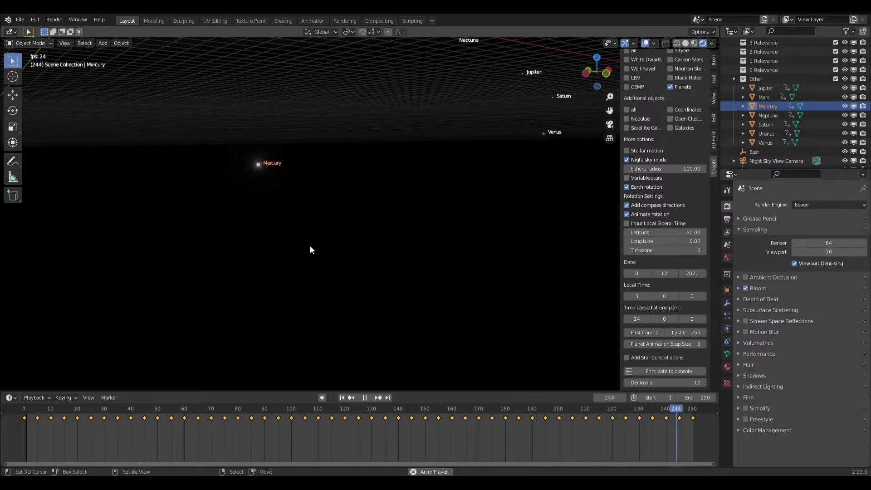
pyautogui.press('space')
# Move the playhead to frame 0 and on to frame 5 to examine the spacing of Mercury's keyframes
pyautogui.moveTo(282, 146); pyautogui.dragTo(418, 277, button='middle')
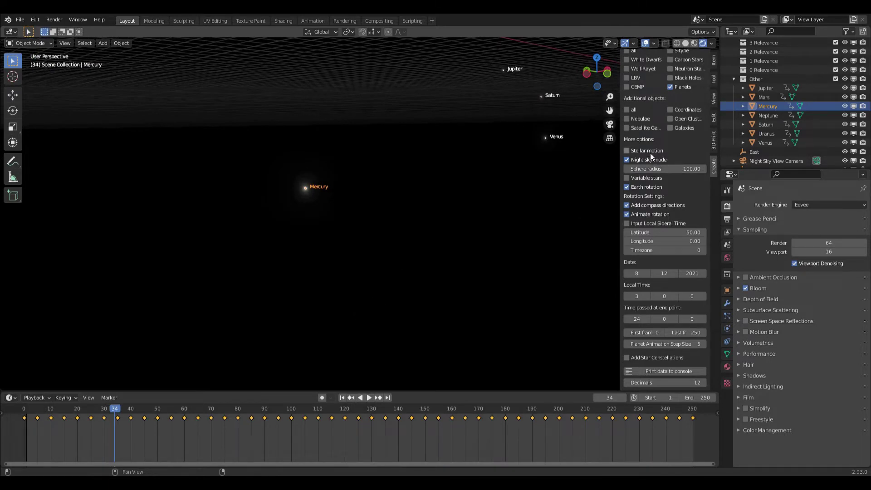
pyautogui.click(29, 429)
pyautogui.click(23, 430)
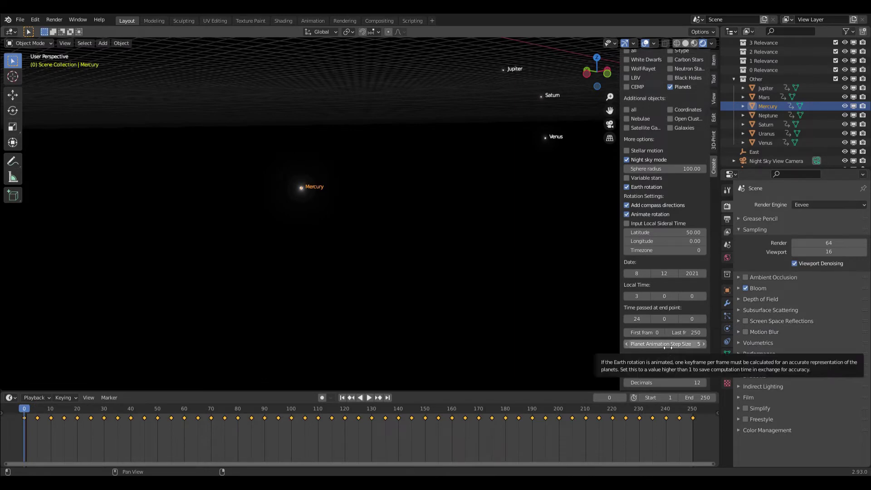
pyautogui.press('space')
pyautogui.moveTo(31, 437); pyautogui.dragTo(38, 436)
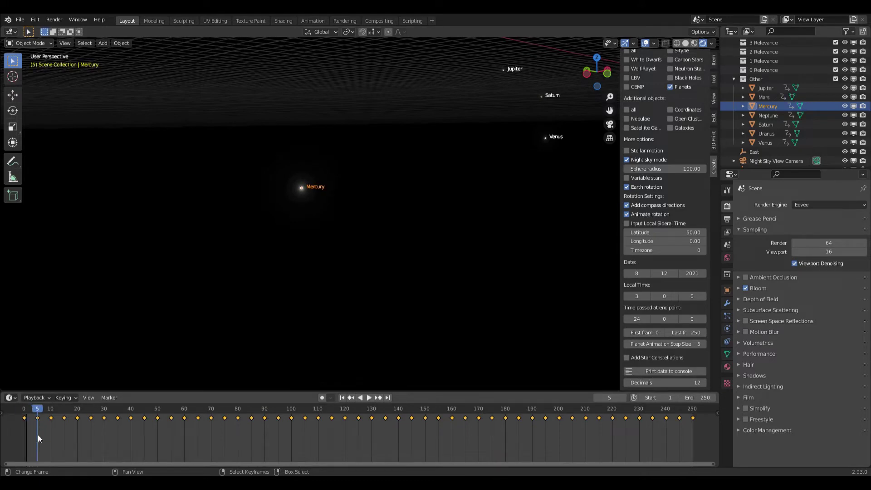
pyautogui.press('space')
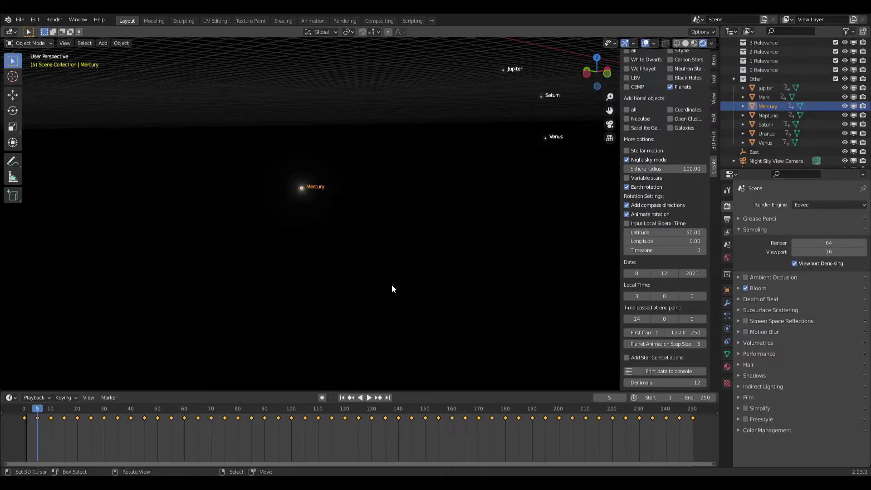
# Compare the emission strength in the materials of Mercury and Mars, and play and scrub the animation
pyautogui.scroll(-3, 397, 280)
pyautogui.moveTo(437, 231); pyautogui.dragTo(429, 247, button='middle')
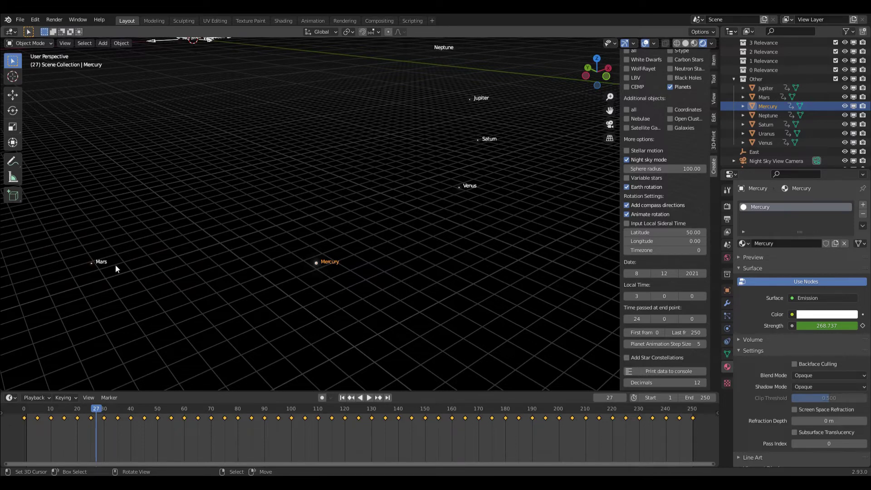
pyautogui.click(92, 262)
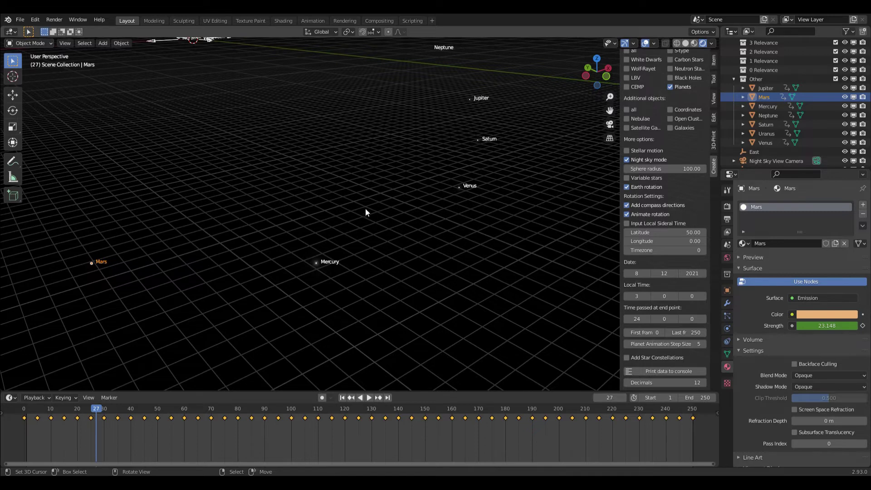
pyautogui.moveTo(368, 215); pyautogui.dragTo(380, 216, button='middle')
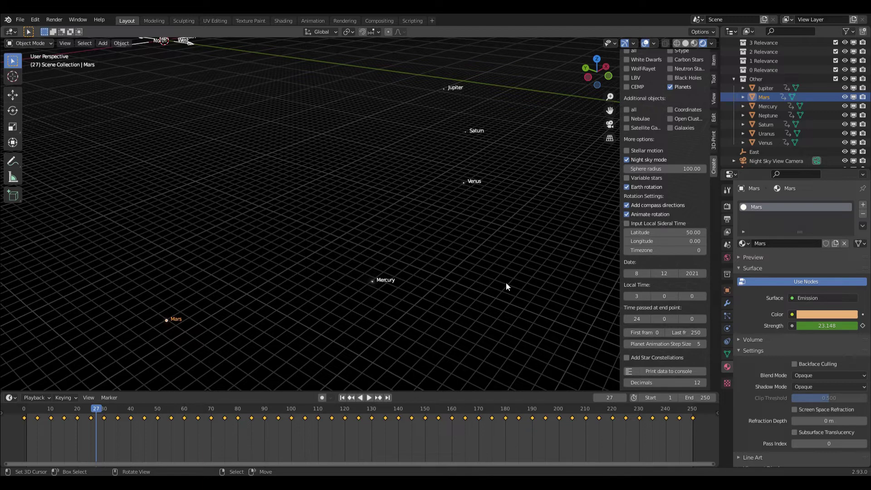
pyautogui.press('space')
pyautogui.moveTo(435, 432); pyautogui.dragTo(204, 430)
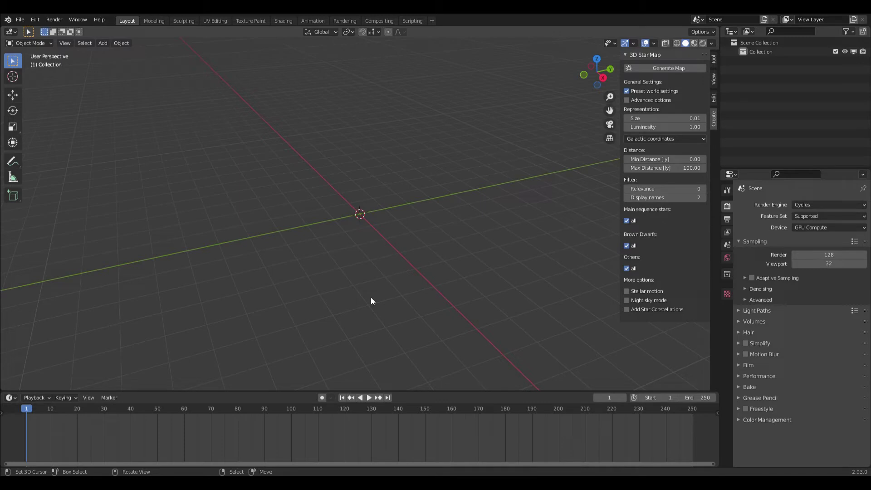
# Enable the advanced options in the new scene and review the available star map settings
pyautogui.click(659, 101)
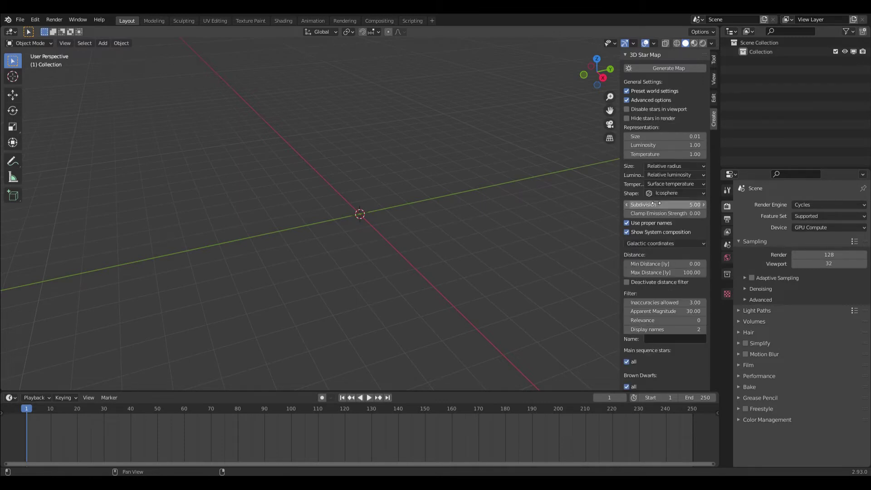
pyautogui.scroll(-5, 649, 202)
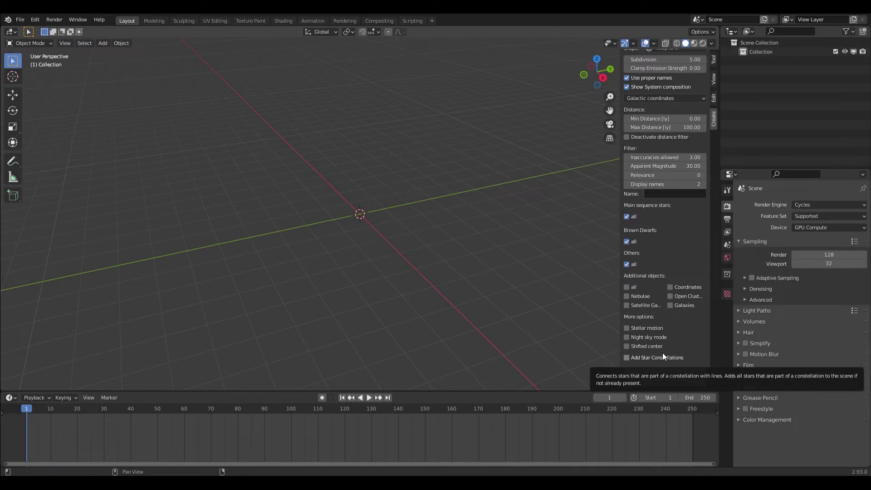
pyautogui.scroll(5, 661, 345)
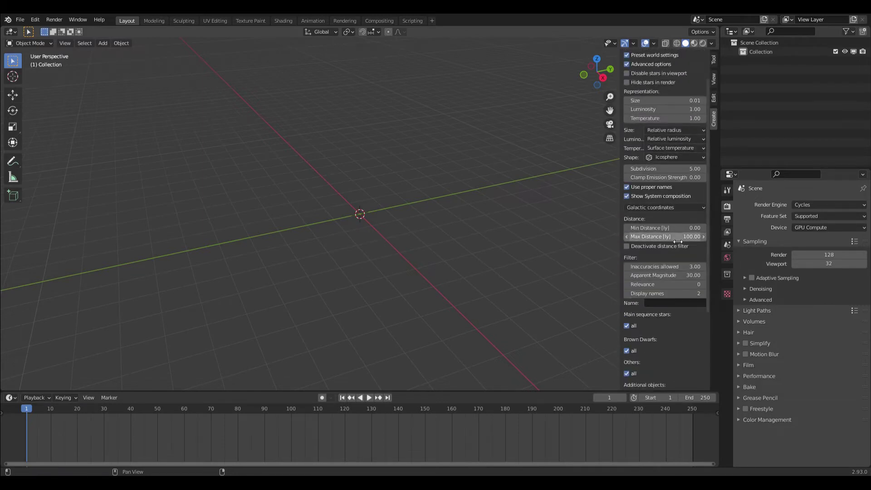
pyautogui.scroll(-2, 674, 242)
pyautogui.scroll(-4, 676, 243)
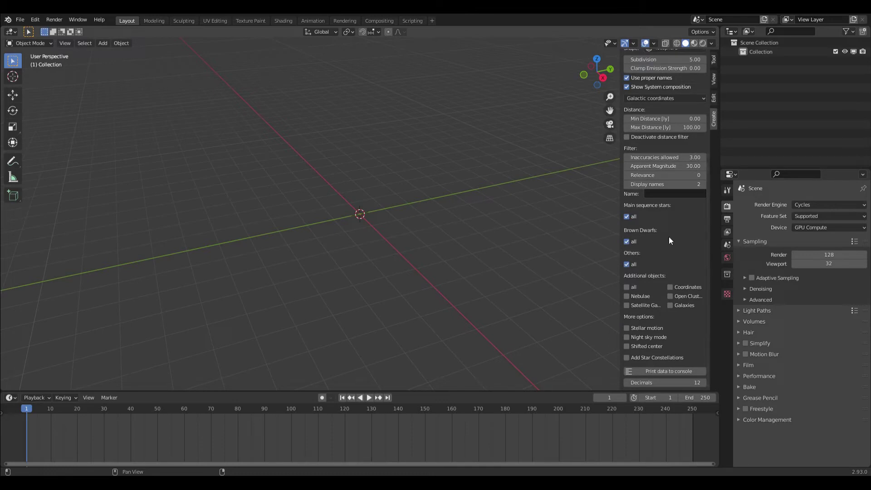
# Filter by the name Sirius, print its data to the console and show the system console
pyautogui.click(668, 194)
pyautogui.write('Sirius')
pyautogui.press('Return')
pyautogui.click(655, 373)
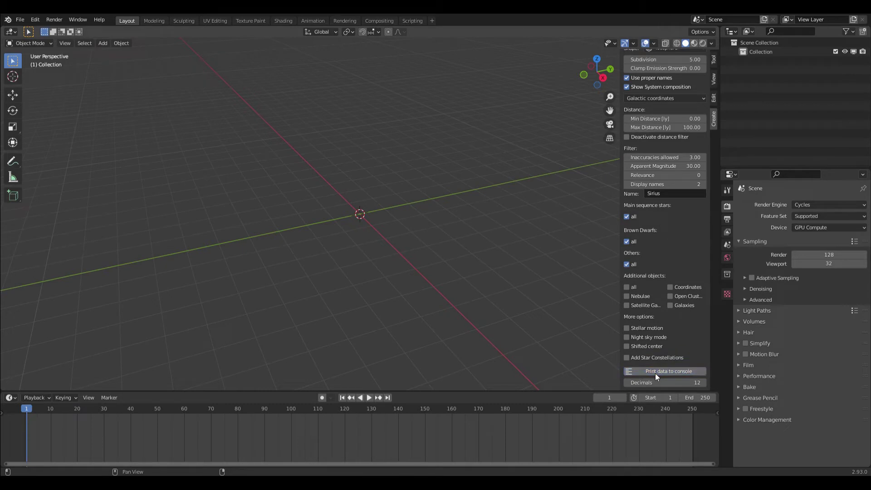
pyautogui.click(84, 20)
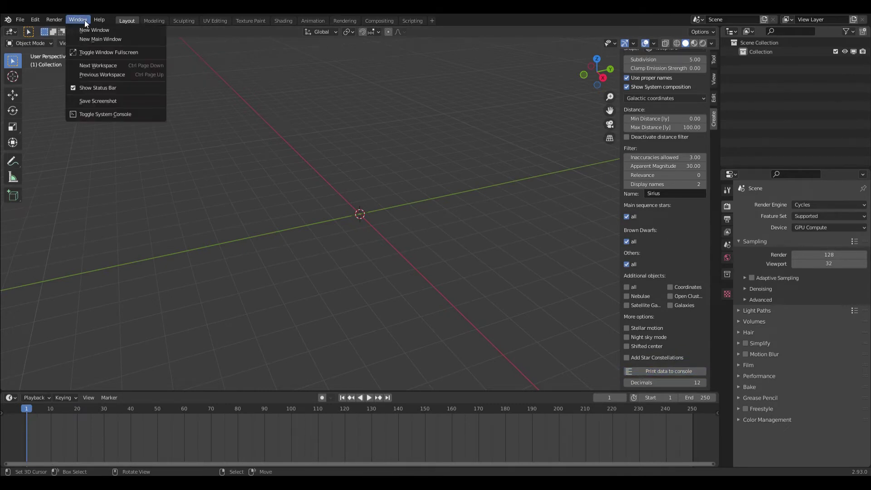
pyautogui.click(95, 115)
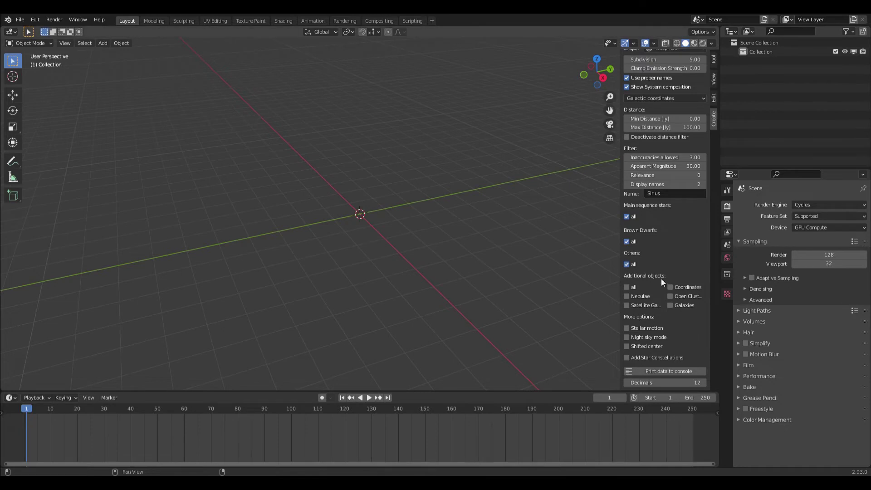
# Clear the name filter and set the maximum distance to 10 light-years
pyautogui.click(667, 196)
pyautogui.press('BackSpace')
pyautogui.press('Return')
pyautogui.click(669, 129)
pyautogui.write('10')
pyautogui.press('Return')
# Print the data of the stars within 10 light-years to the system console and read through the list
pyautogui.click(77, 20)
pyautogui.click(106, 114)
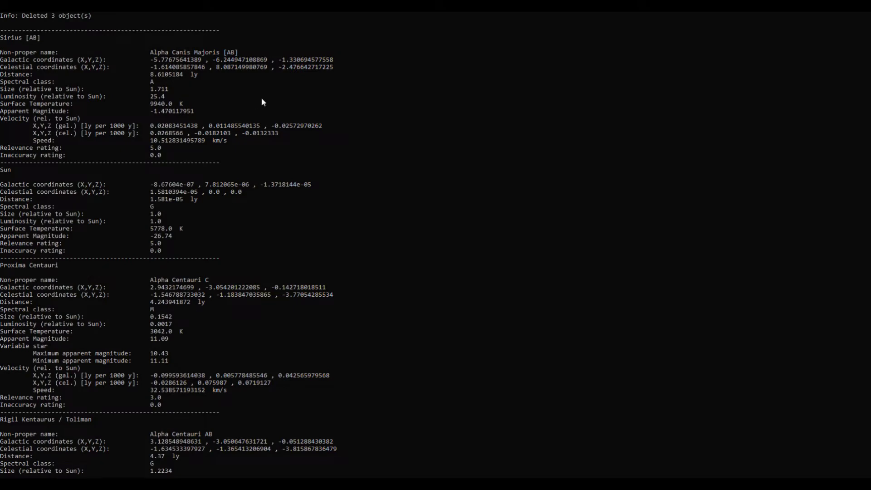
pyautogui.scroll(-7, 263, 98)
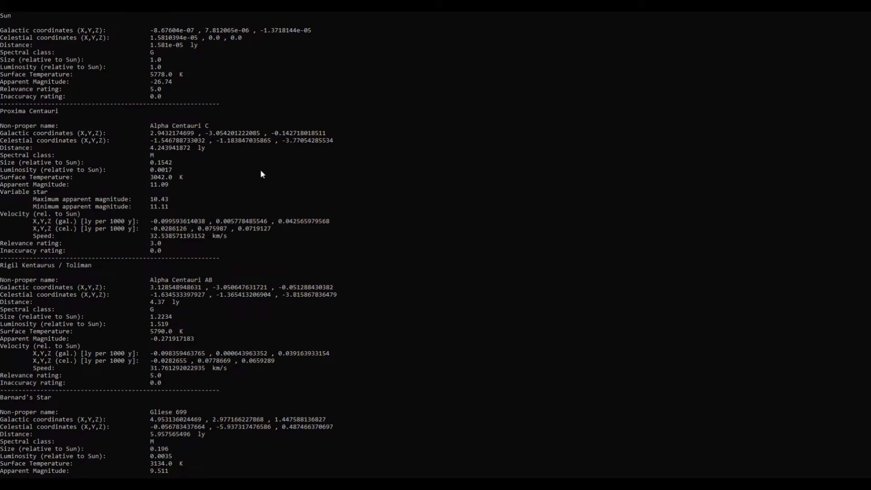
pyautogui.scroll(-20, 261, 174)
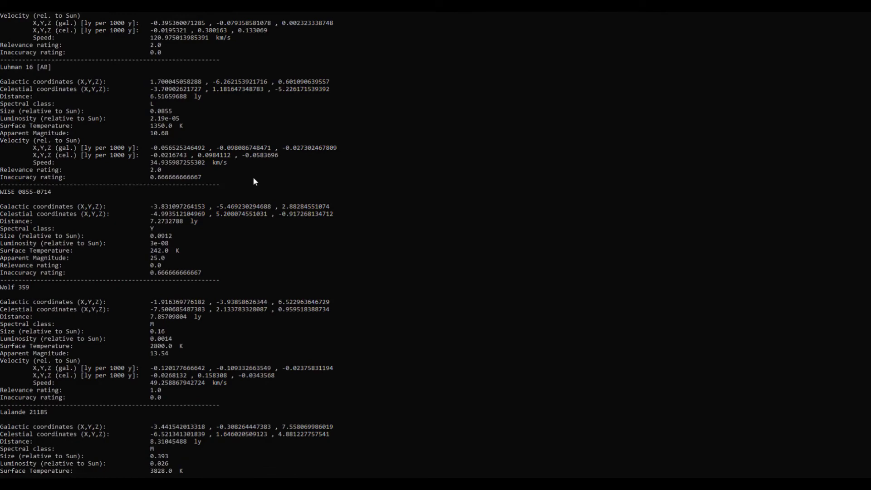
pyautogui.scroll(-20, 253, 181)
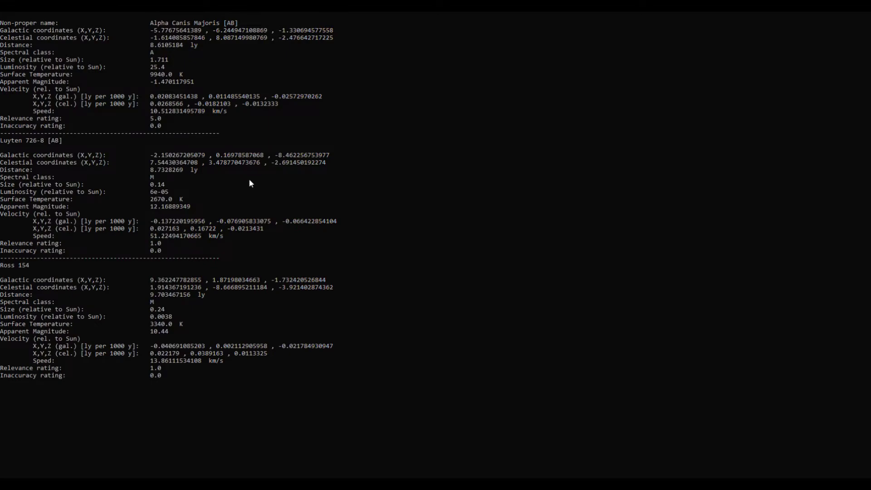
pyautogui.hotkey('alt', 'Tab')
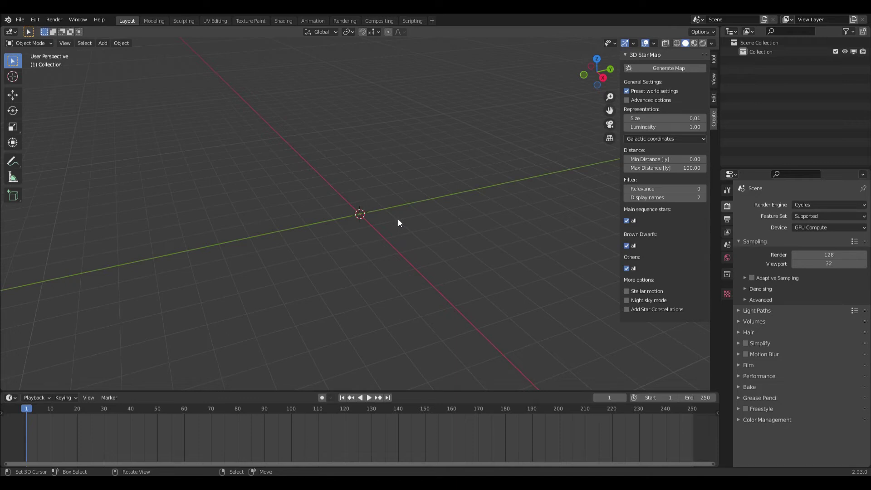
# Enable the advanced options and turn on the shifted center with custom coordinates
pyautogui.click(643, 101)
pyautogui.scroll(-4, 656, 296)
pyautogui.scroll(-5, 657, 296)
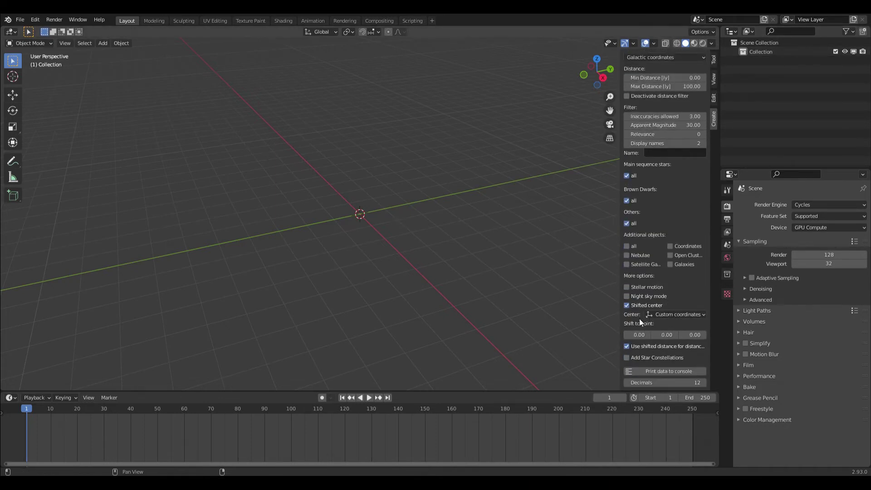
pyautogui.scroll(2, 640, 305)
pyautogui.scroll(-2, 637, 345)
# Check the coordinate system choices, keep galactic coordinates, and enable stellar motion
pyautogui.click(665, 57)
pyautogui.click(676, 124)
pyautogui.click(678, 57)
pyautogui.click(678, 67)
pyautogui.click(638, 286)
pyautogui.scroll(-3, 665, 315)
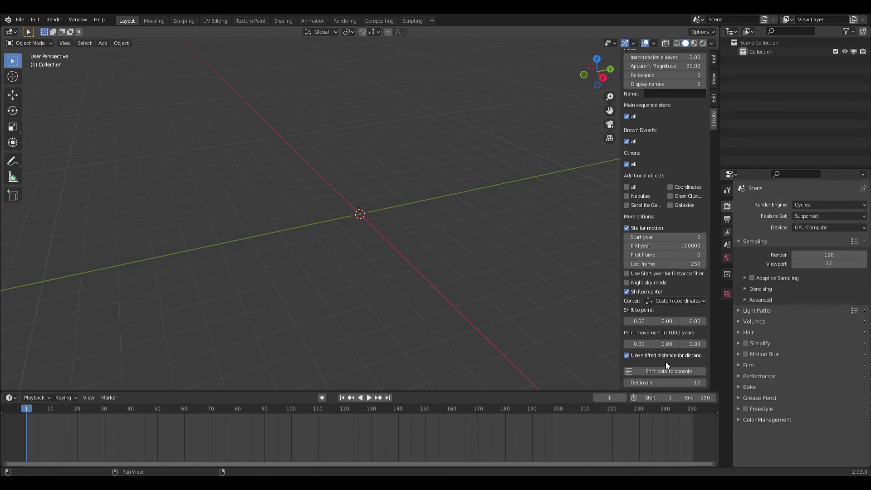
# Filter by the name Barnard, print the star's data to the console and show the system console
pyautogui.click(660, 94)
pyautogui.write('Barnard')
pyautogui.press('Return')
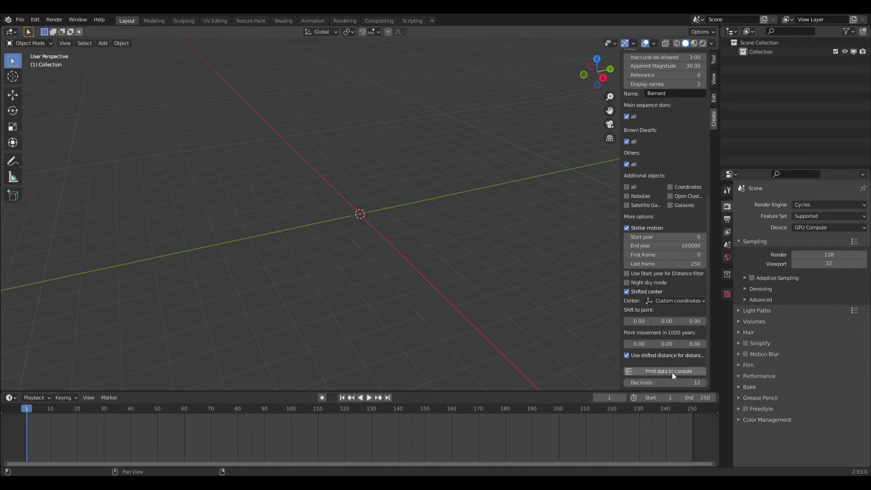
pyautogui.click(72, 20)
pyautogui.click(113, 113)
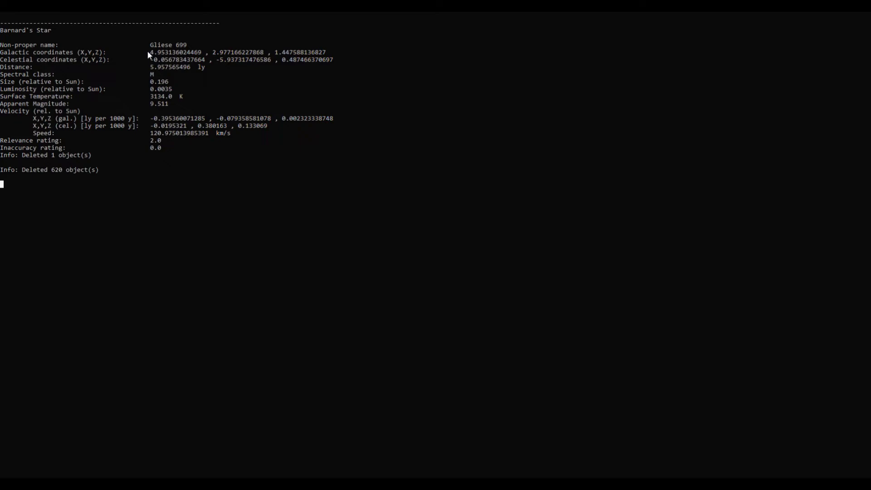
# Copy the galactic X, Y and Z coordinates of Barnard's Star from the console into the shift point as 4.95, 2.98 and 1.45
pyautogui.hotkey('alt', 'Tab')
pyautogui.scroll(8, 695, 177)
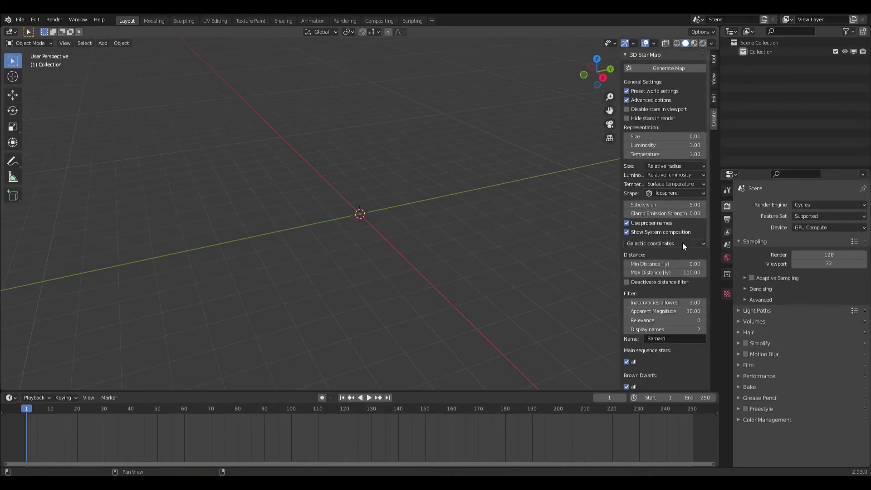
pyautogui.scroll(-8, 648, 244)
pyautogui.hotkey('alt', 'Tab')
pyautogui.moveTo(152, 53); pyautogui.dragTo(200, 54)
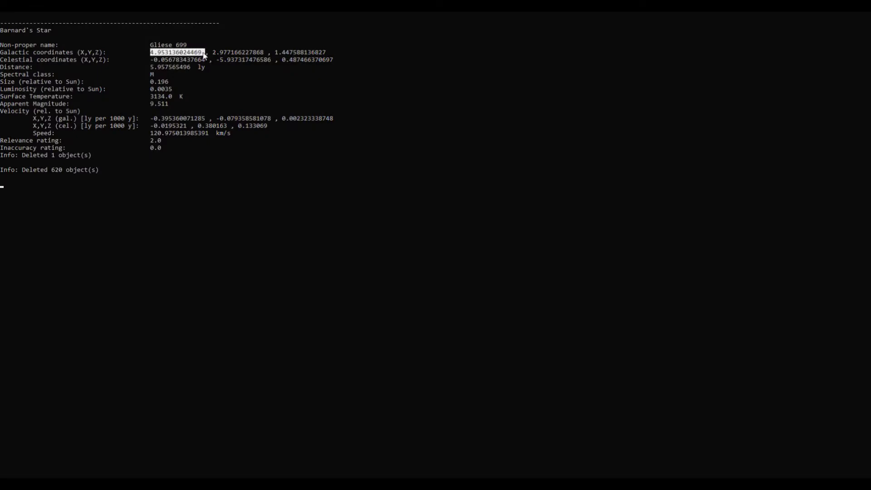
pyautogui.hotkey('alt', 'Tab')
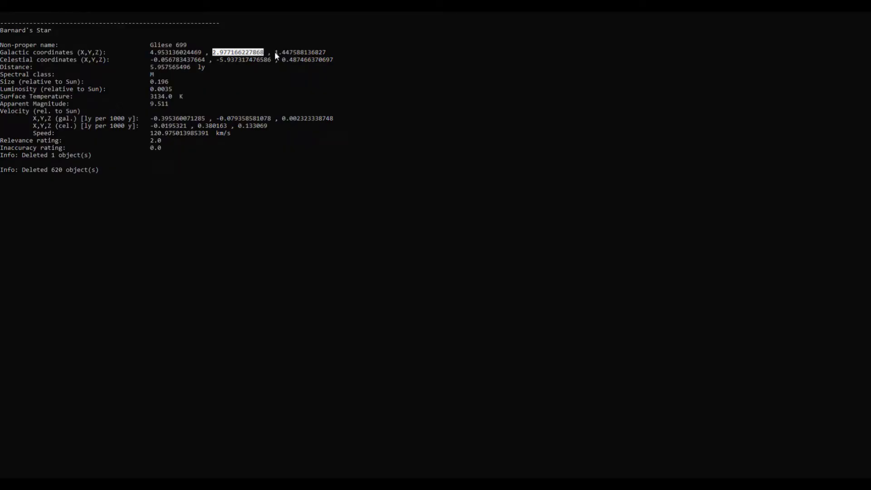
pyautogui.moveTo(275, 52); pyautogui.dragTo(326, 53)
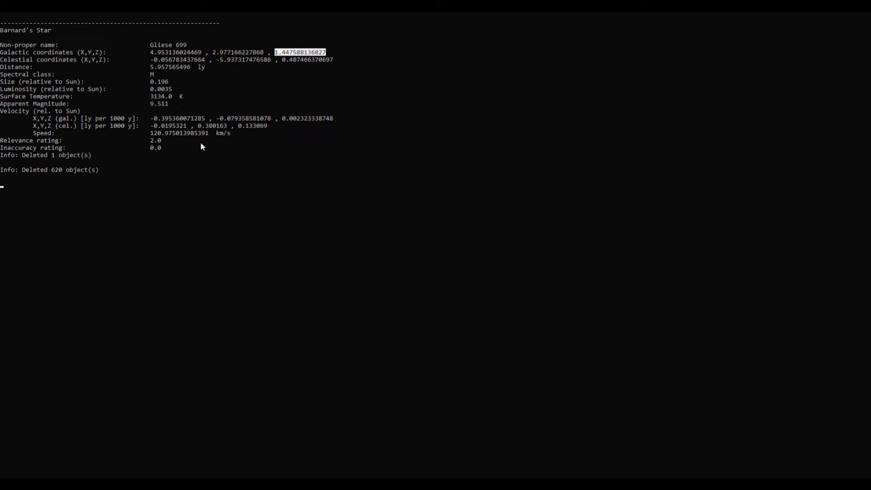
# Copy the galactic X velocity of Barnard's Star, -0.395360071285, from the console into the point movement in 1000 years
pyautogui.moveTo(151, 117); pyautogui.dragTo(208, 122)
pyautogui.hotkey('alt', 'Tab')
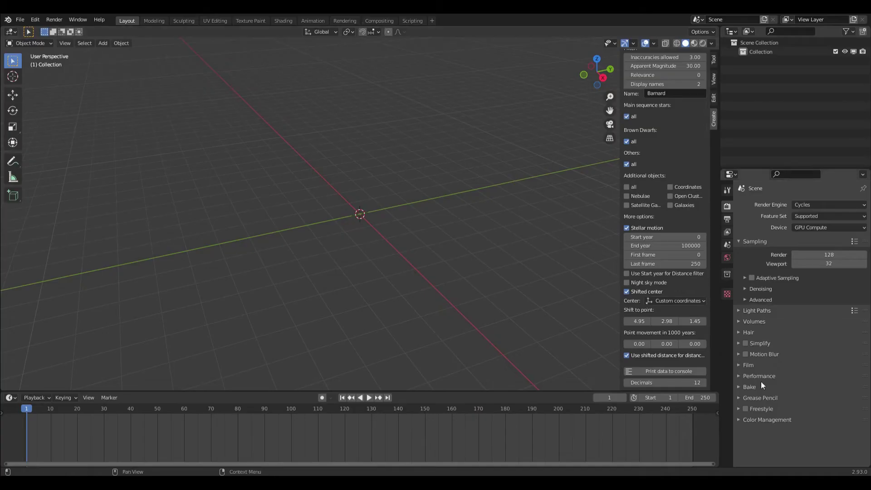
pyautogui.write('-0.40')
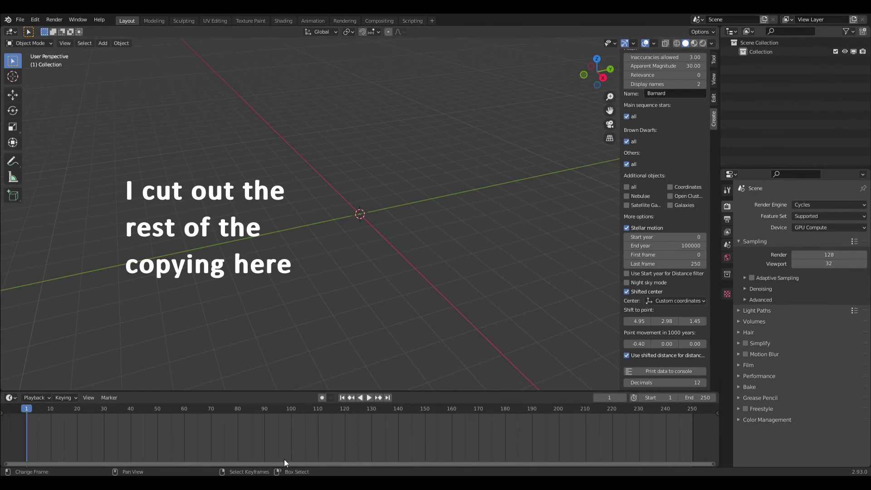
# Generate the star map with only Barnard's Star, and delete the generated star
pyautogui.scroll(12, 673, 331)
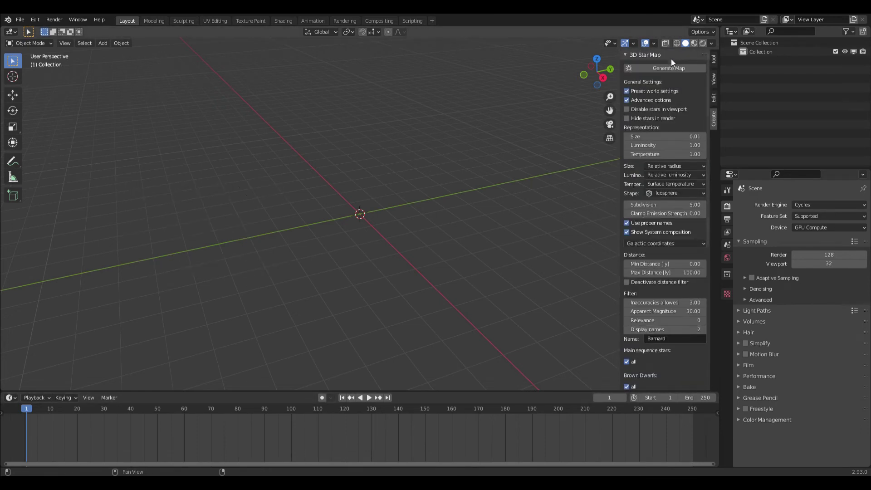
pyautogui.click(665, 67)
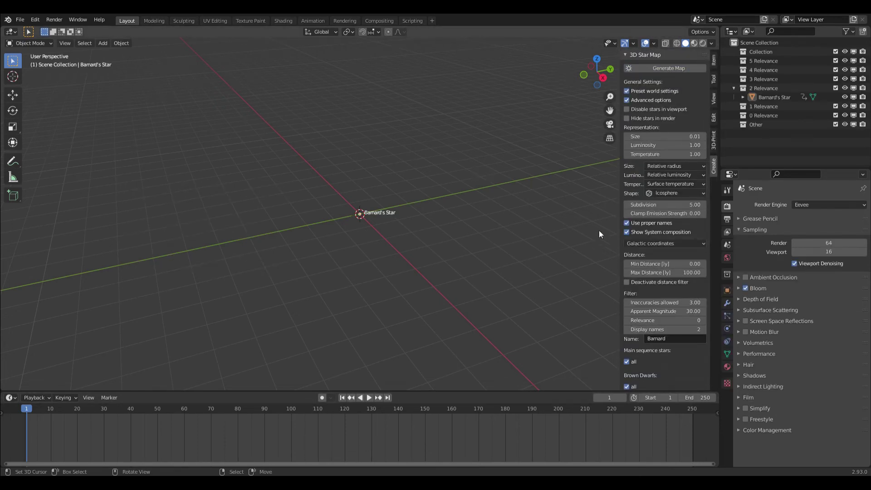
pyautogui.press('x')
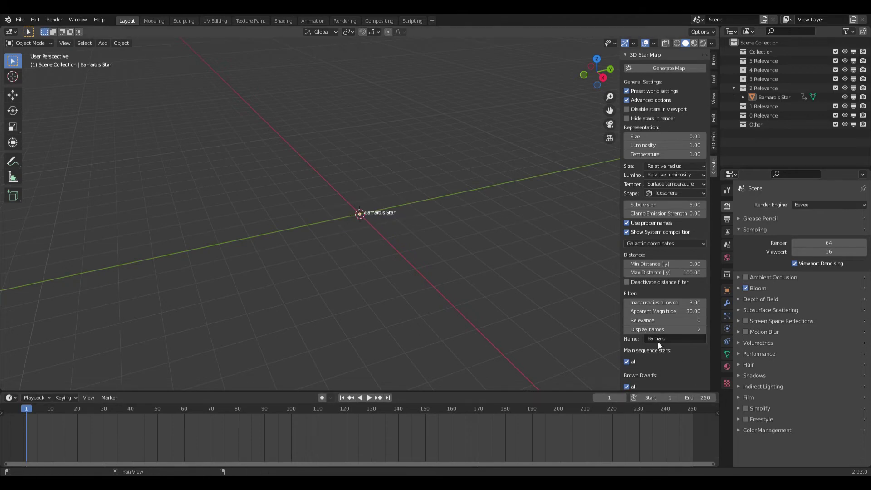
pyautogui.press('a')
pyautogui.press('x')
pyautogui.click(445, 247)
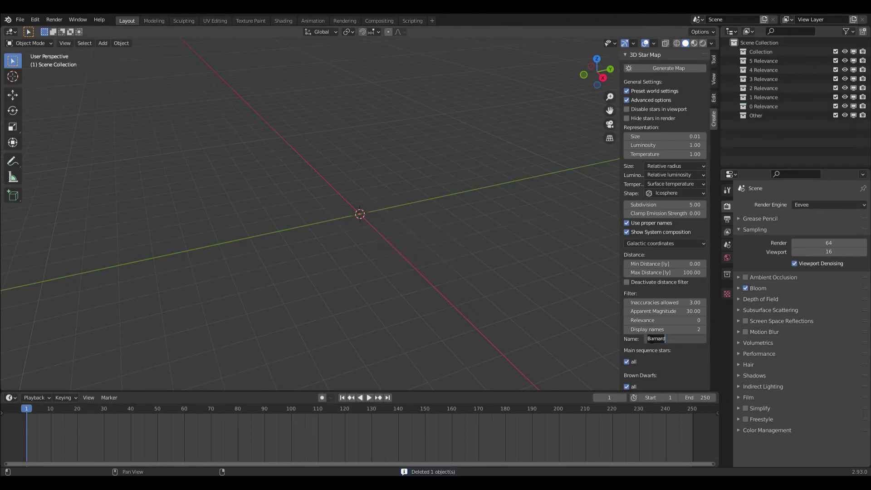
# Clear the name filter and generate the full star map, keeping the shifted distance used for the distance filter
pyautogui.click(667, 68)
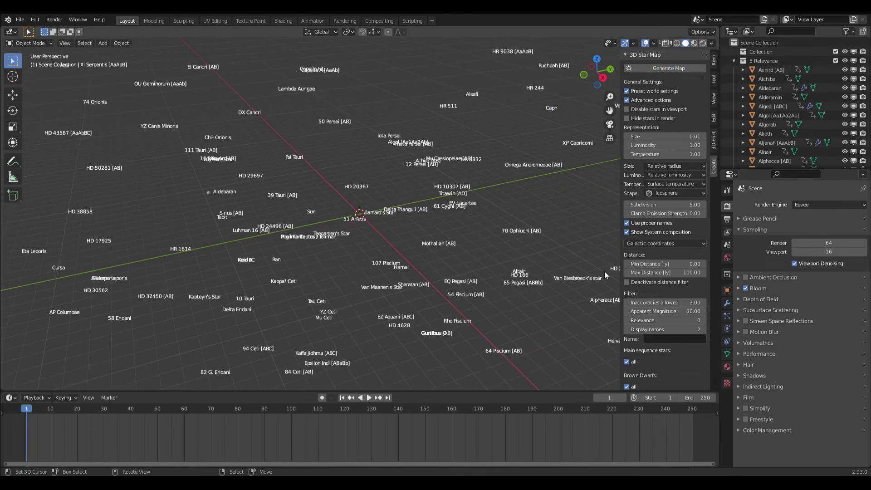
pyautogui.scroll(-8, 680, 279)
pyautogui.scroll(-4, 680, 279)
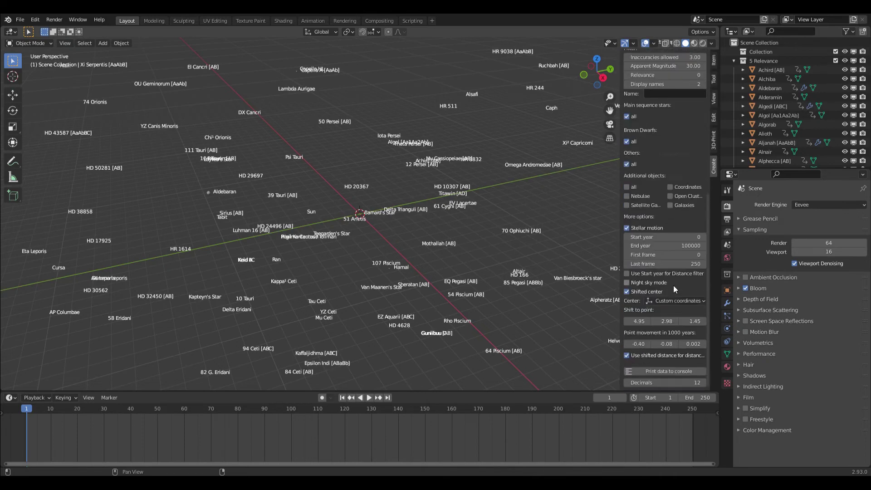
pyautogui.click(680, 357)
pyautogui.click(632, 358)
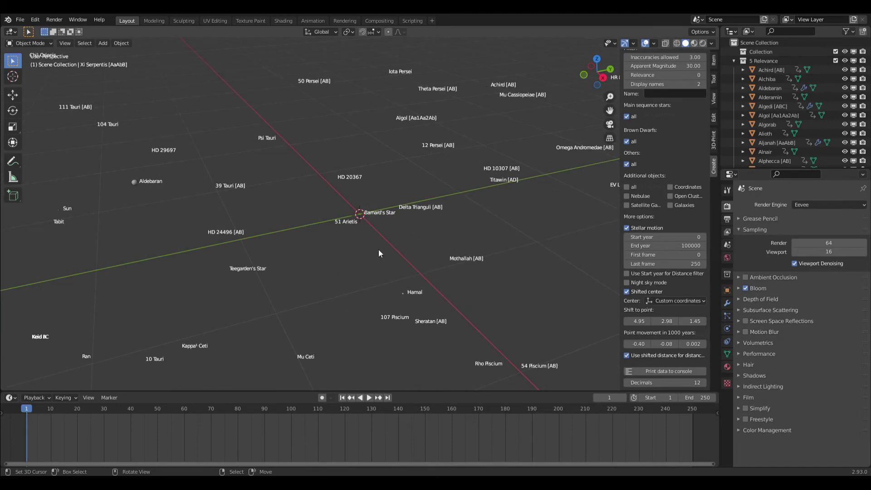
# Select the Sun and play the stellar motion animation to examine how the stars move around Barnard's Star at the center
pyautogui.click(362, 216)
pyautogui.moveTo(445, 217); pyautogui.dragTo(447, 276, button='middle')
pyautogui.click(297, 183)
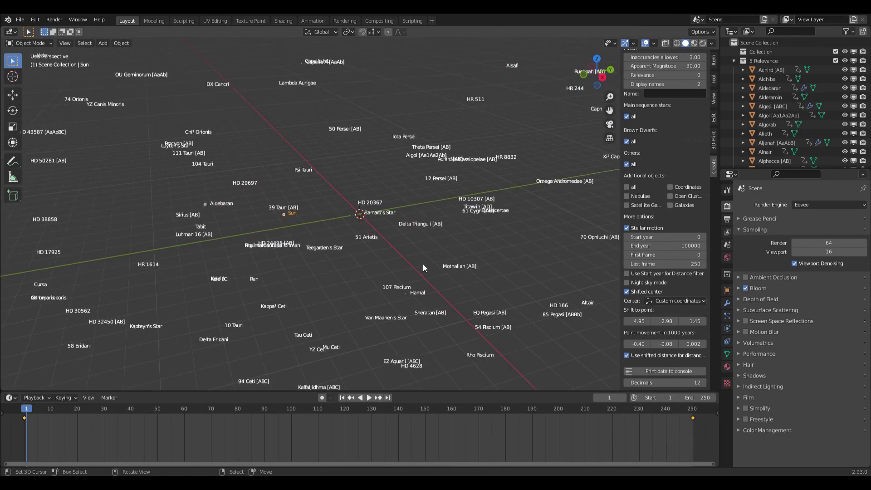
pyautogui.press('space')
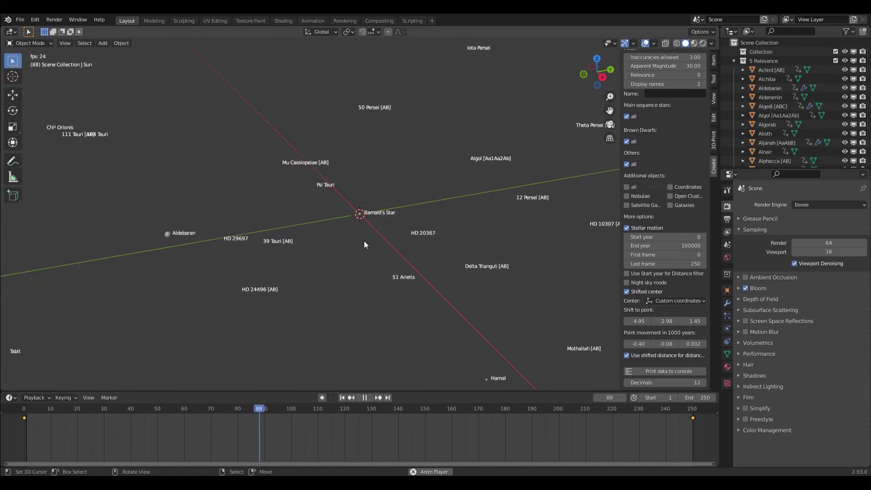
pyautogui.click(359, 214)
pyautogui.press('space')
pyautogui.scroll(-8, 394, 249)
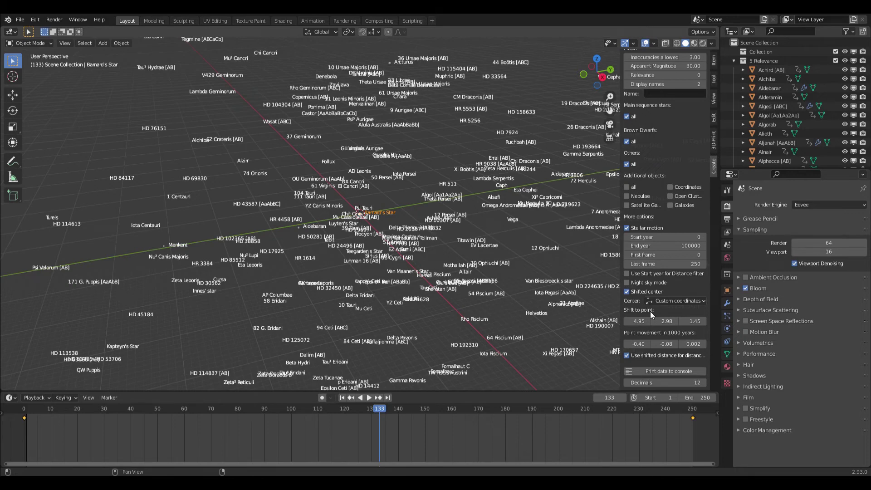
# Choose Canopus as the preset center and delete all existing stars from the scene
pyautogui.click(672, 301)
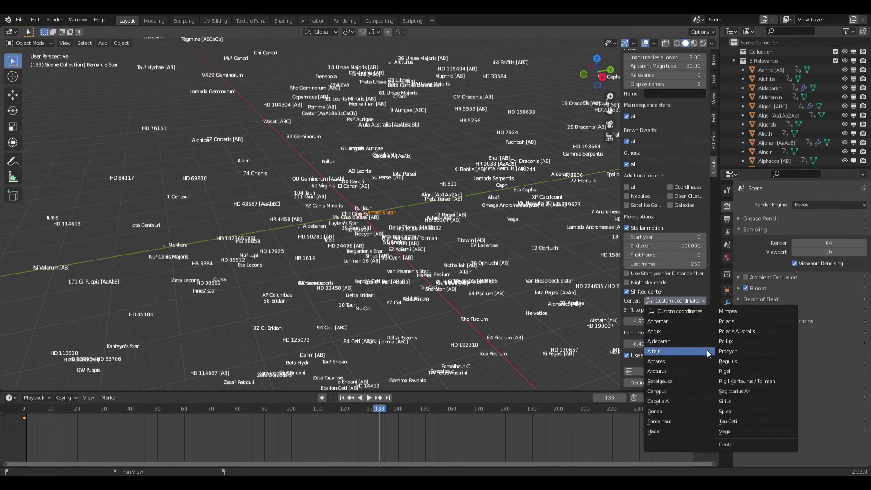
pyautogui.click(672, 391)
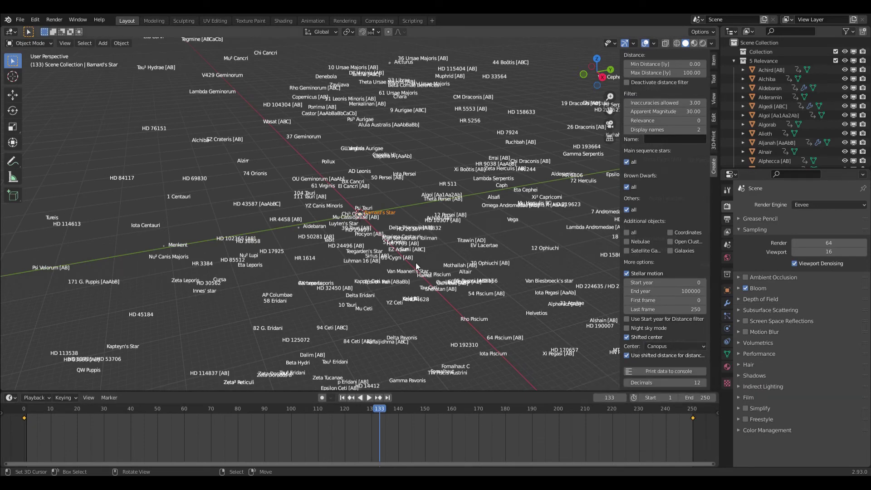
pyautogui.press('a')
pyautogui.press('x')
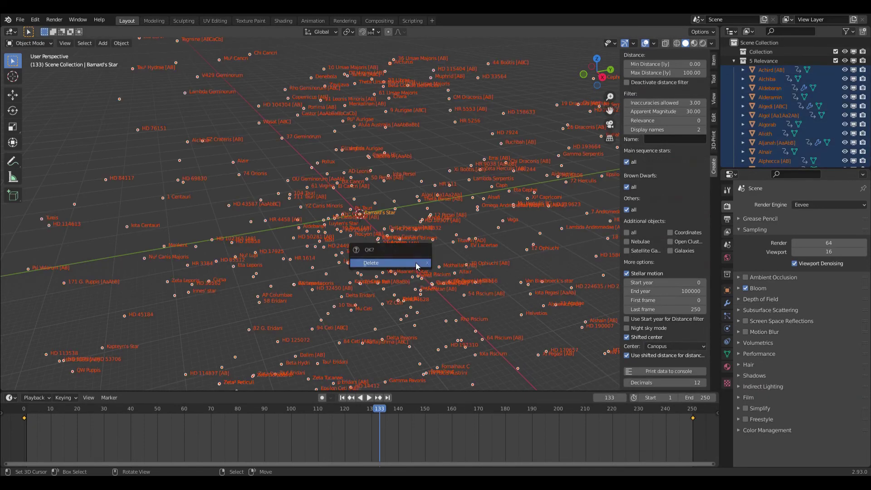
pyautogui.click(417, 264)
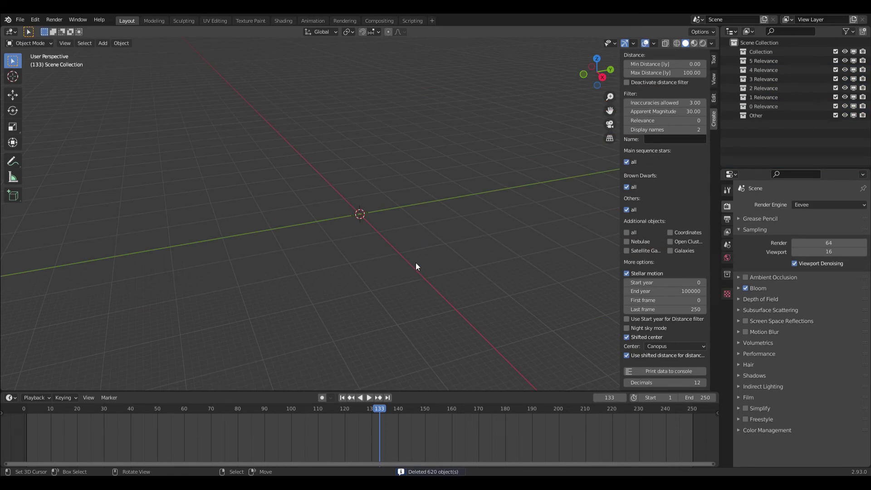
# Return the playhead to frame 0 and generate the star map centered on Canopus
pyautogui.hotkey('shift', 'Left')
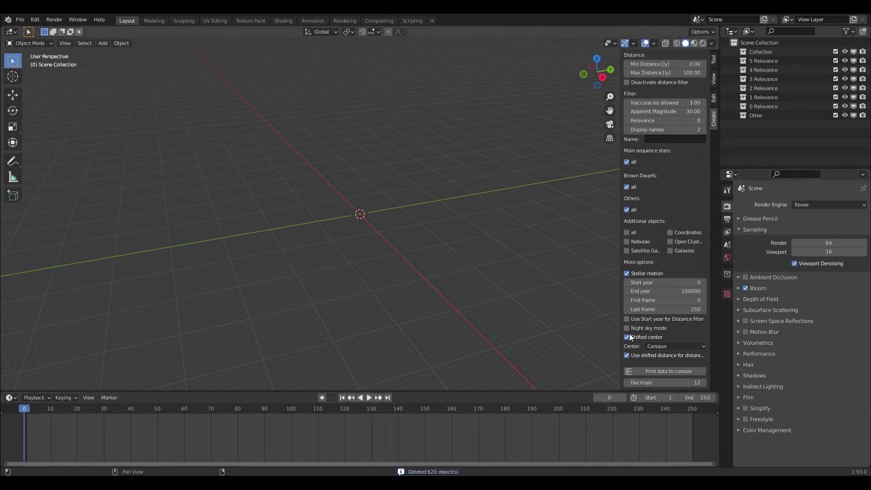
pyautogui.scroll(8, 662, 345)
pyautogui.scroll(2, 689, 295)
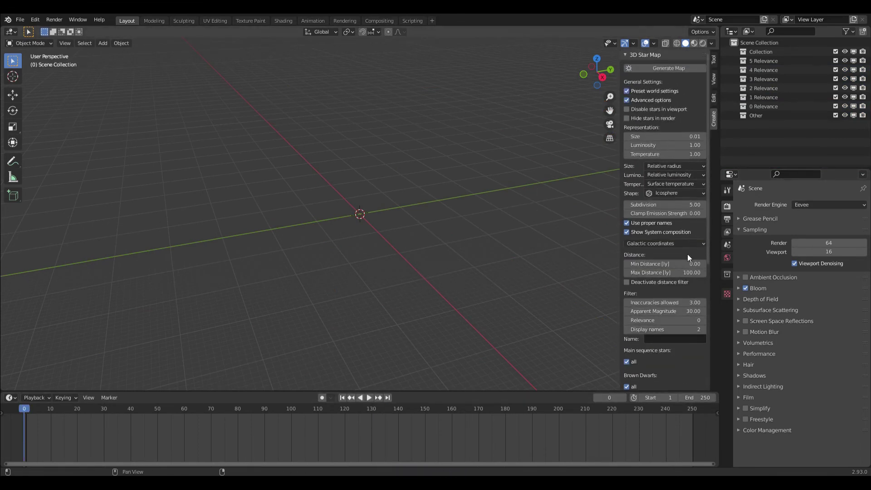
pyautogui.click(676, 68)
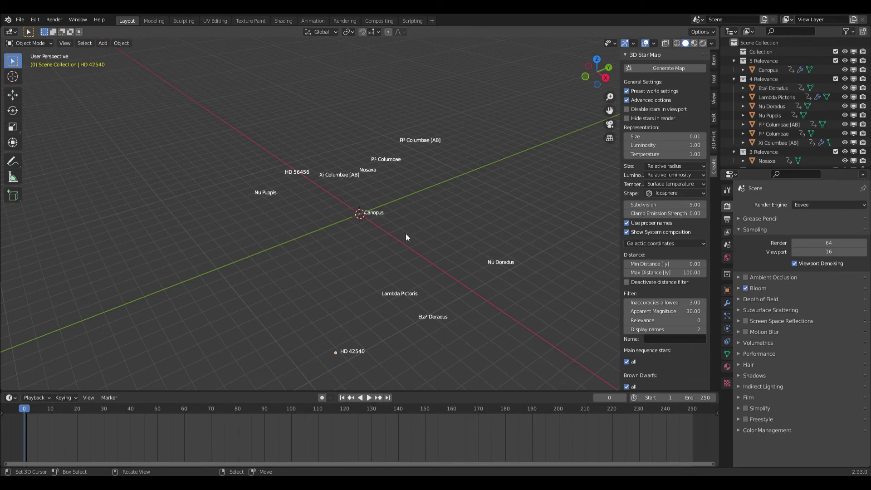
# Play the animation and select the star HD 56456 to examine the stellar motion around Canopus
pyautogui.press('space')
pyautogui.moveTo(351, 264); pyautogui.dragTo(408, 274, button='middle')
pyautogui.rightClick(168, 100)
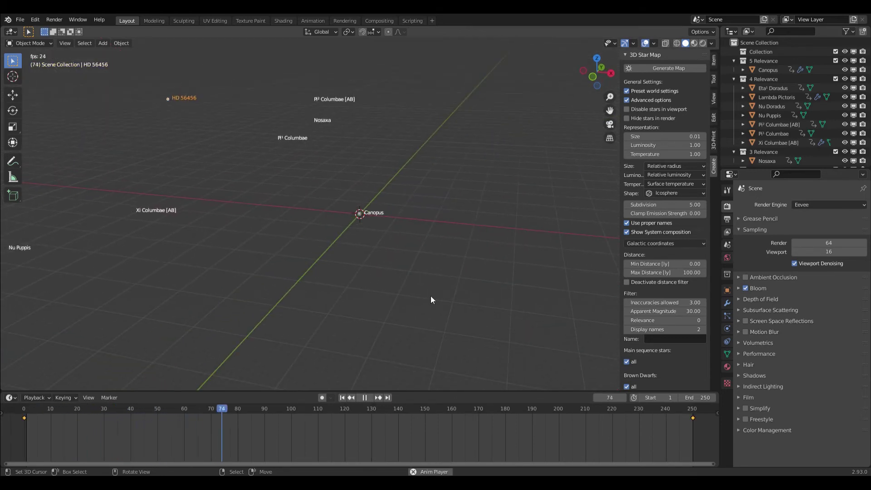
pyautogui.press('space')
# Switch to the 3d_starmap.py script in Notepad++ and examine the list of preset centers in the shift_preset property
pyautogui.scroll(-10, 656, 355)
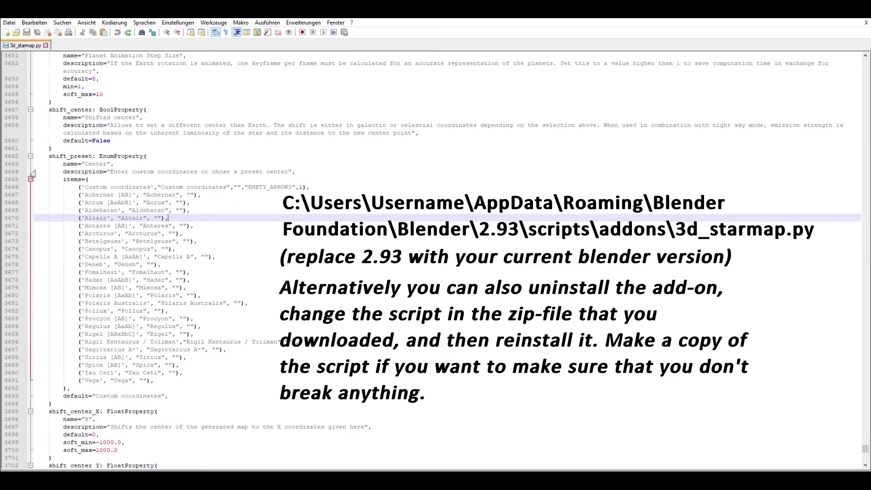
pyautogui.moveTo(43, 150); pyautogui.dragTo(196, 393)
pyautogui.click(199, 393)
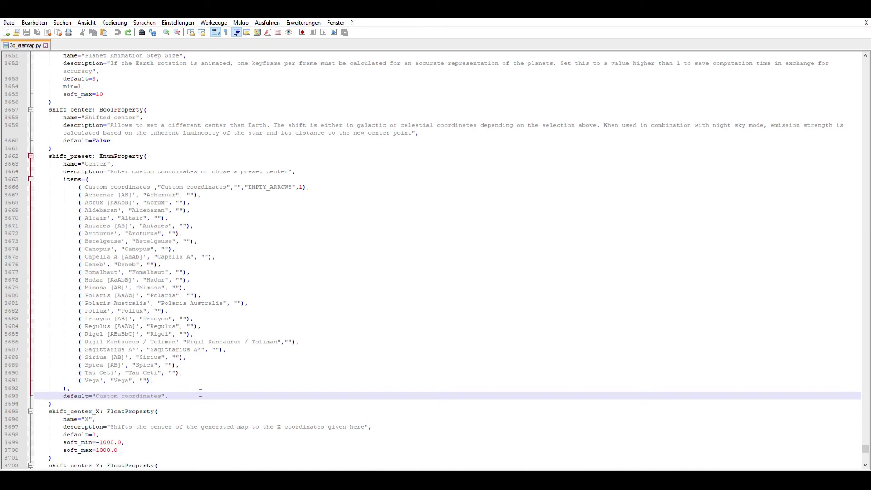
# Duplicate the Altair entry on a new line directly below it in the shift_preset items list
pyautogui.moveTo(197, 383); pyautogui.dragTo(3, 181)
pyautogui.click(228, 200)
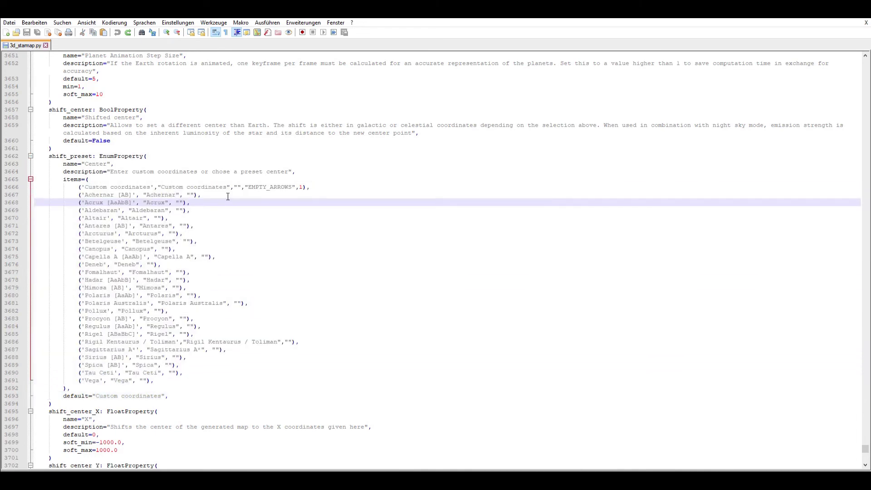
pyautogui.moveTo(169, 218); pyautogui.dragTo(78, 218)
pyautogui.hotkey('ctrl', 'c')
pyautogui.press('End')
pyautogui.press('Return')
pyautogui.hotkey('ctrl', 'v')
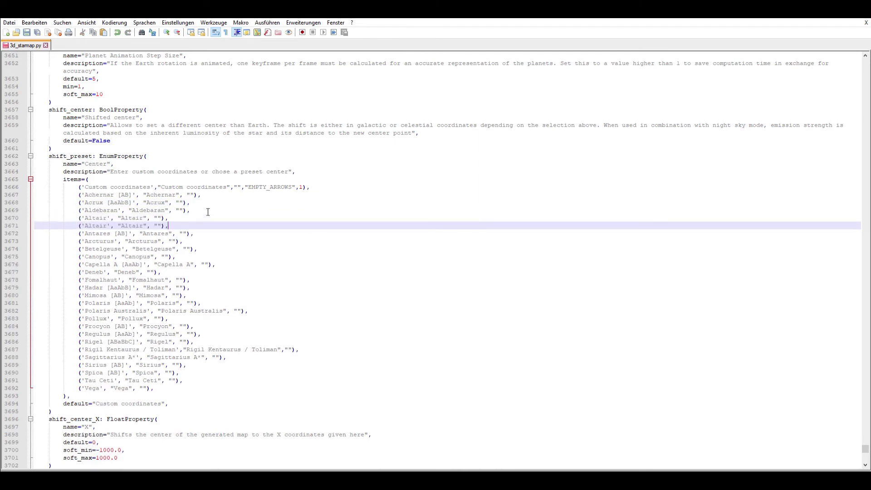
# Examine the copied Altair entry's identifier and display name, and the [AaAbB] system composition suffix in the Acrux entry
pyautogui.doubleClick(95, 225)
pyautogui.moveTo(107, 202); pyautogui.dragTo(132, 202)
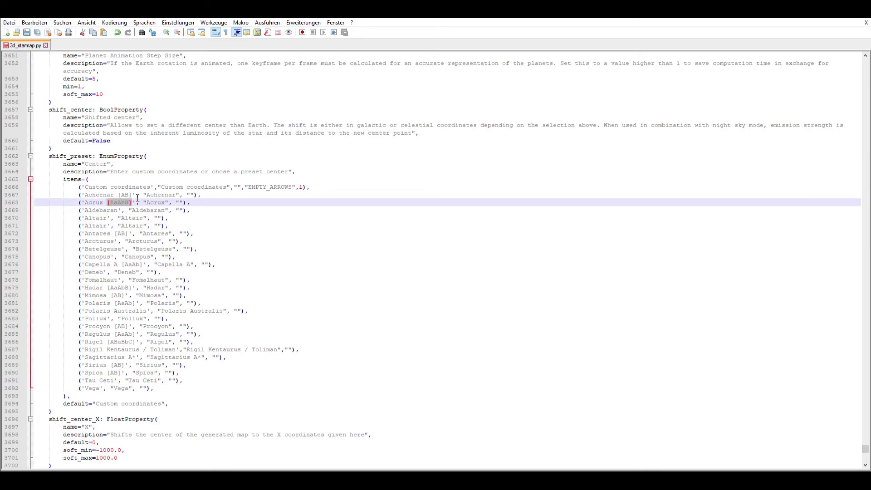
pyautogui.doubleClick(131, 225)
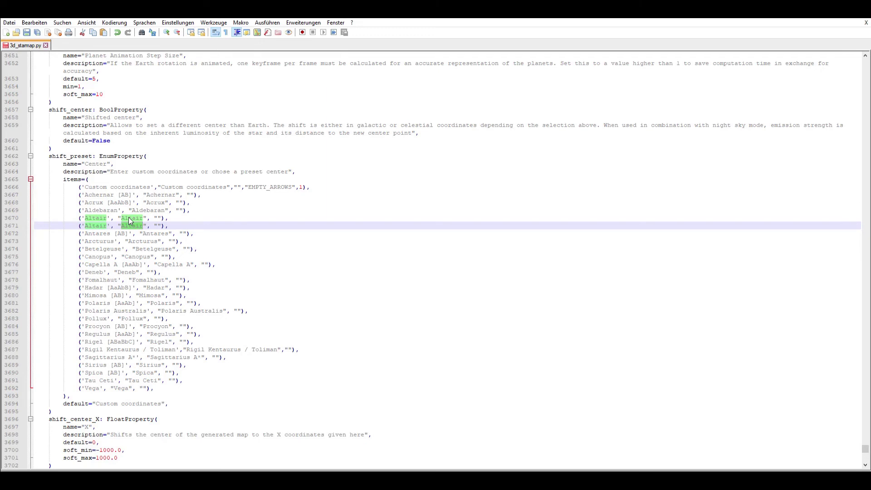
pyautogui.press('End')
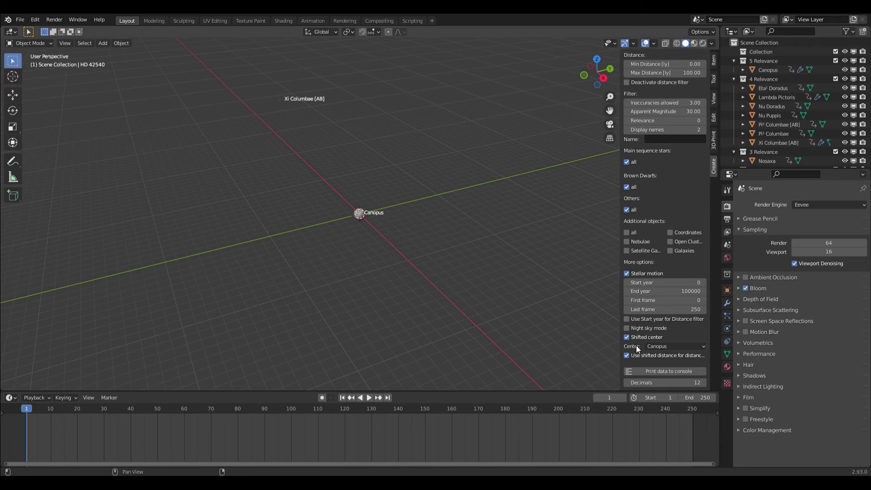
# Switch to Blender, delete all existing stars, and set the star map to Night sky mode without Stellar motion
pyautogui.press('a')
pyautogui.press('Delete')
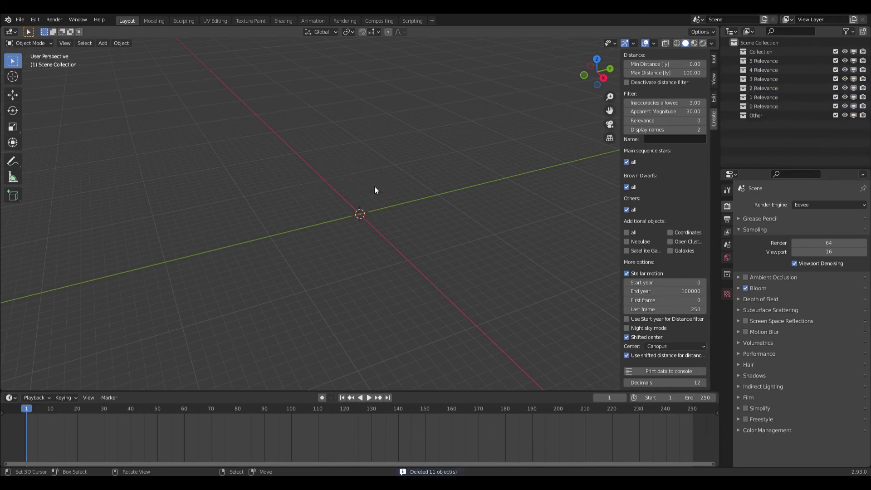
pyautogui.click(644, 329)
pyautogui.scroll(-1, 644, 330)
pyautogui.scroll(-1, 661, 346)
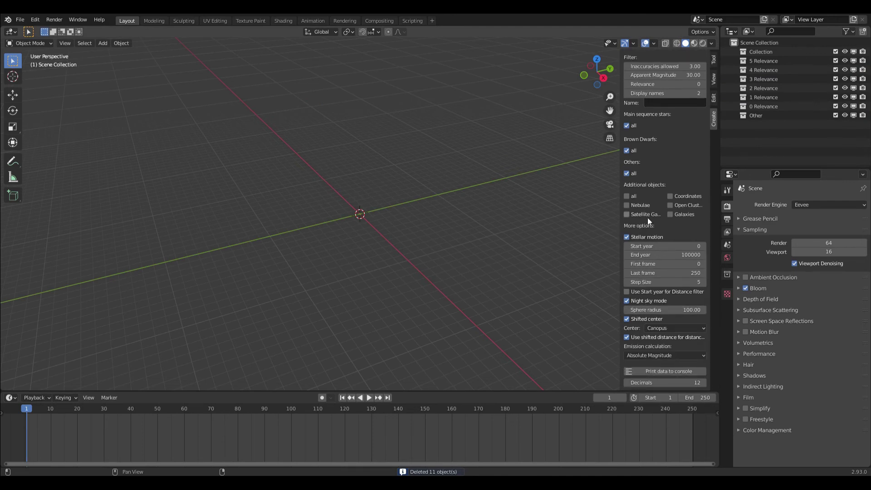
pyautogui.click(647, 236)
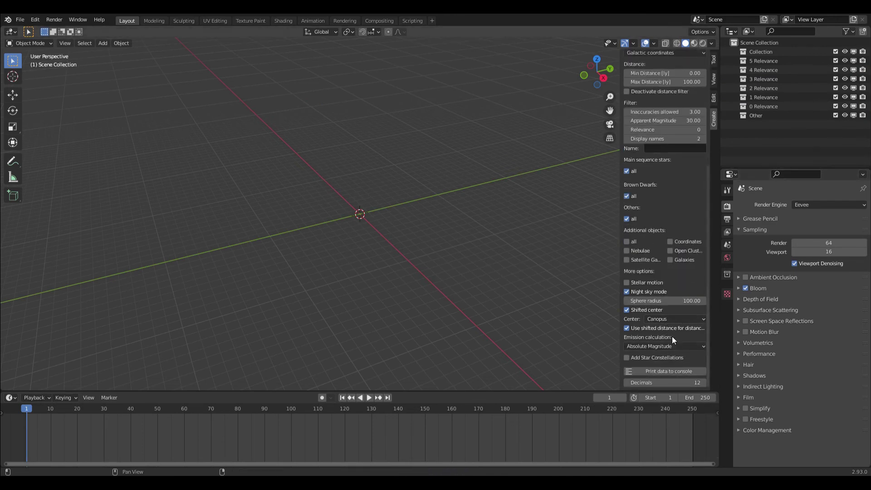
# Deactivate the distance filter in the 3D Star Map settings
pyautogui.scroll(8, 672, 337)
pyautogui.click(672, 228)
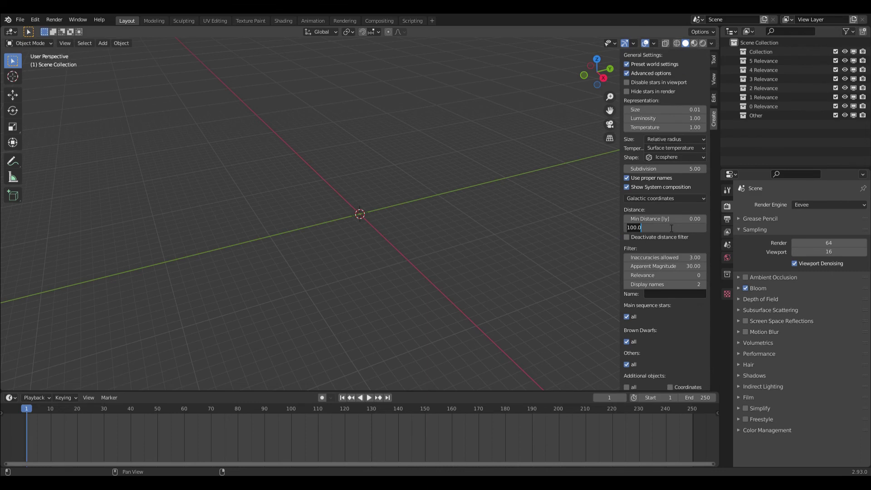
pyautogui.click(668, 237)
pyautogui.click(668, 237)
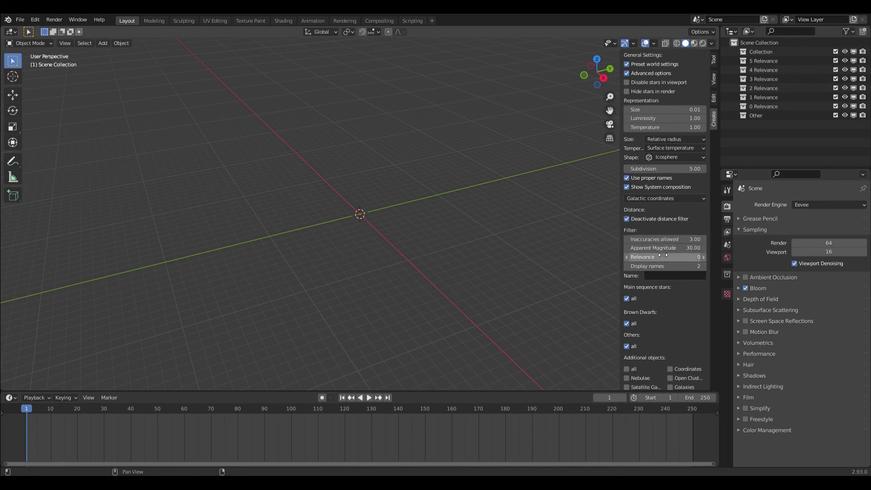
pyautogui.scroll(2, 659, 158)
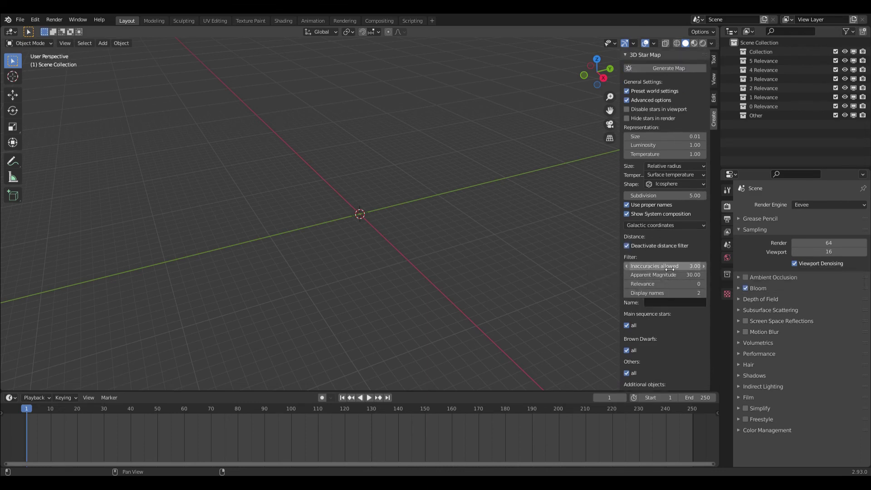